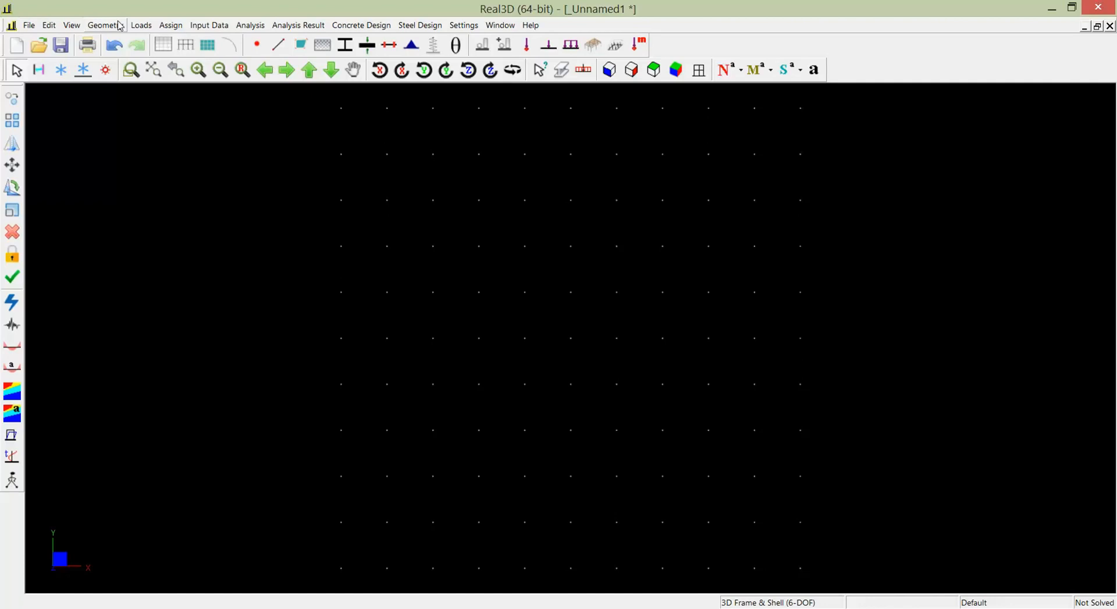
- Add a new material labelled "truss" with an elastic modulus of 205 kN/mm^2
{"action": "left_click", "coordinate": [119, 26]}
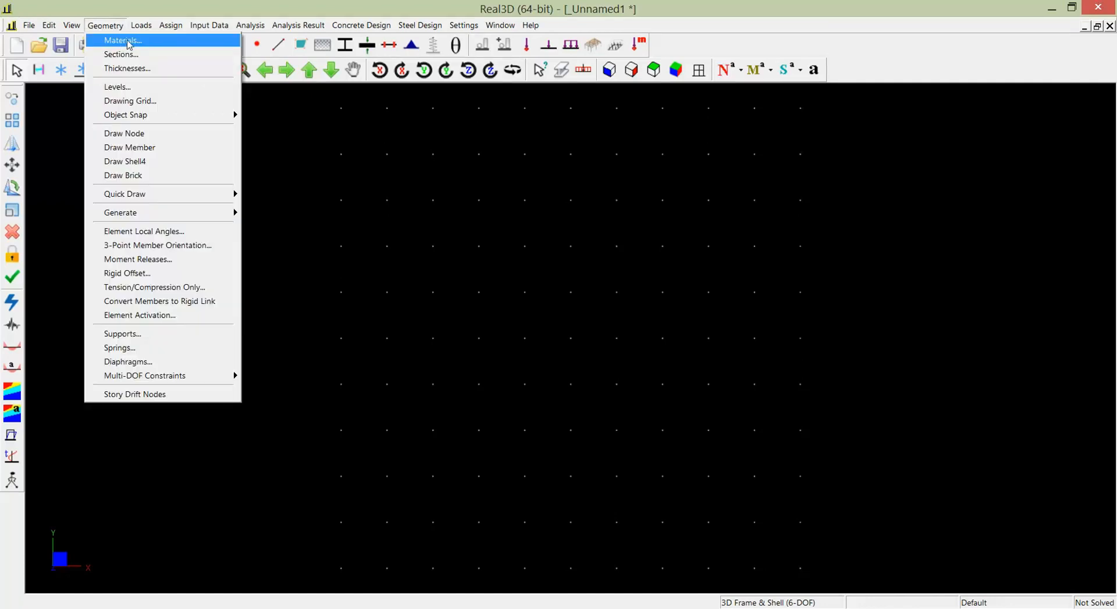
{"action": "left_click", "coordinate": [123, 40]}
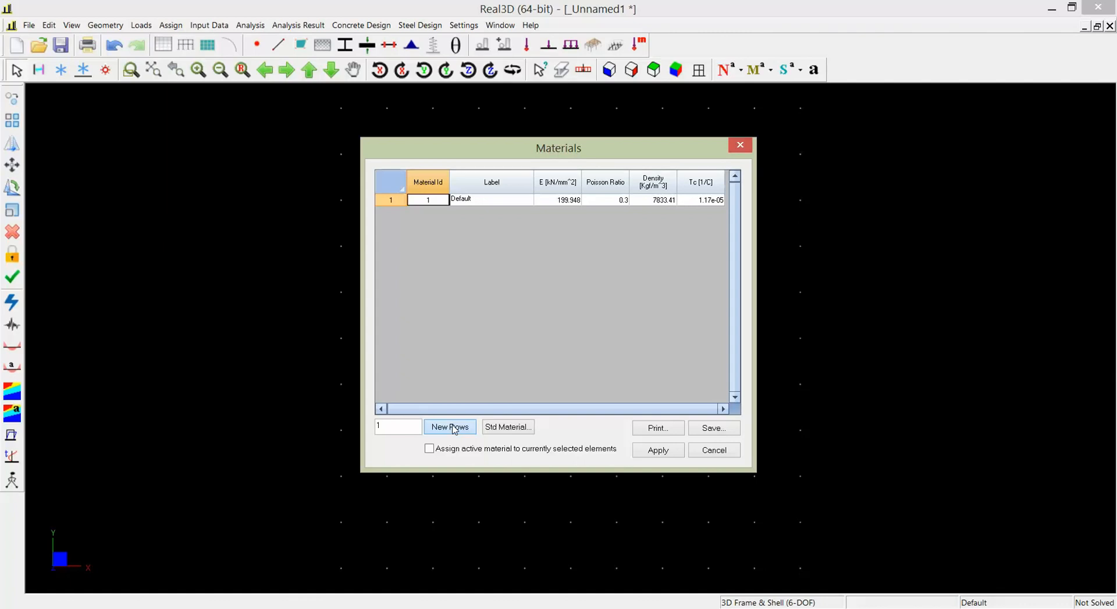
{"action": "left_click", "coordinate": [455, 428]}
{"action": "left_click", "coordinate": [516, 212]}
{"action": "type", "text": "I"}
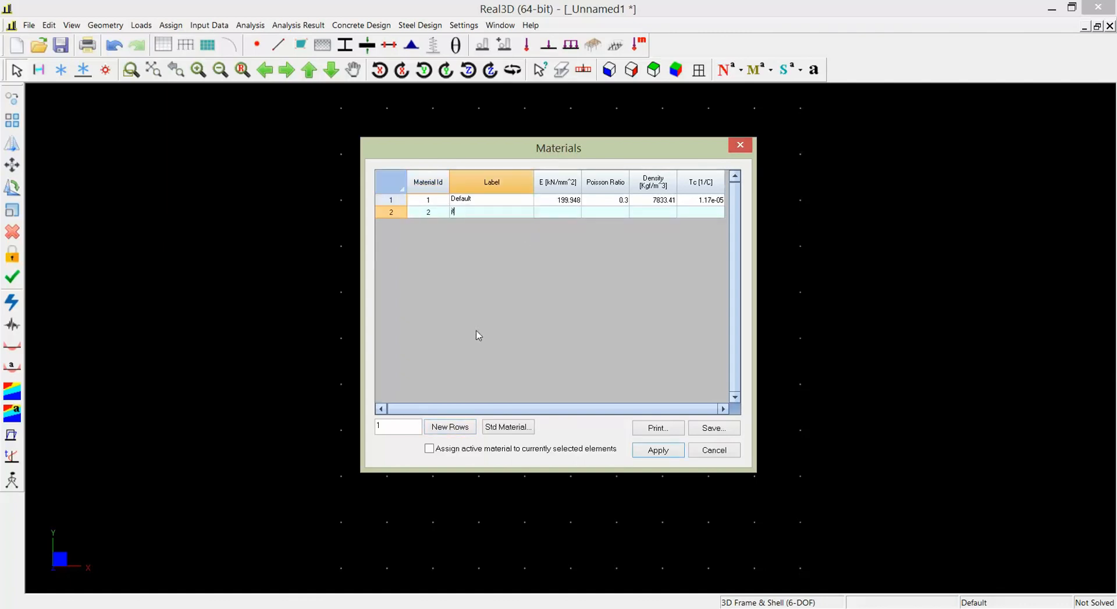
{"action": "type", "text": "russ"}
{"action": "left_click", "coordinate": [574, 213]}
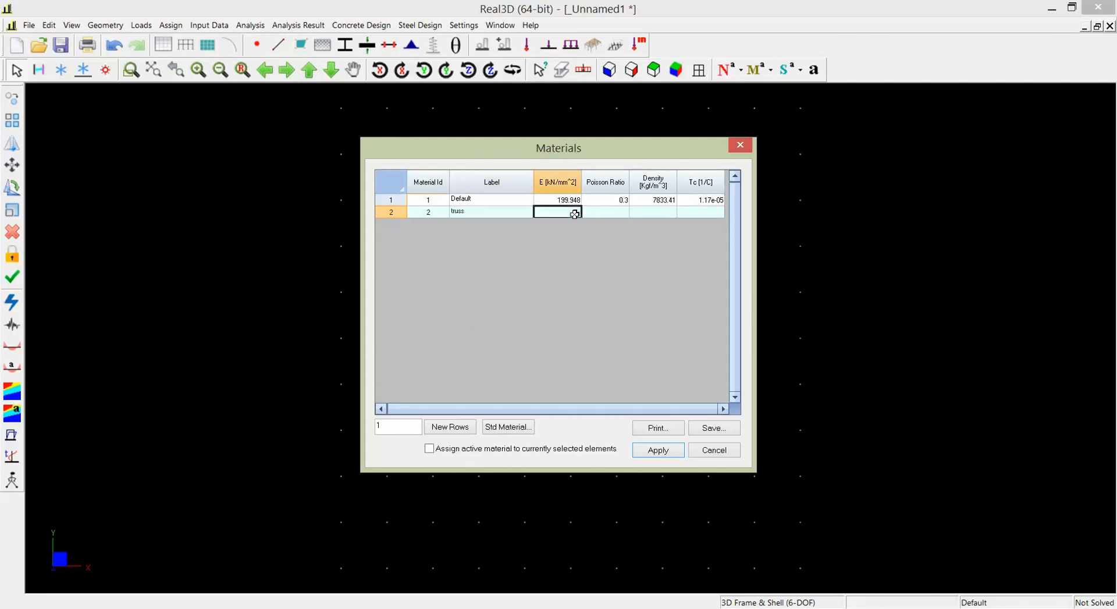
{"action": "type", "text": "205"}
- Copy the Default material's Poisson ratio, density and thermal coefficient to the truss material, and apply the materials with the Default row active
{"action": "left_click", "coordinate": [632, 200]}
{"action": "left_click", "coordinate": [705, 199], "text": "shift"}
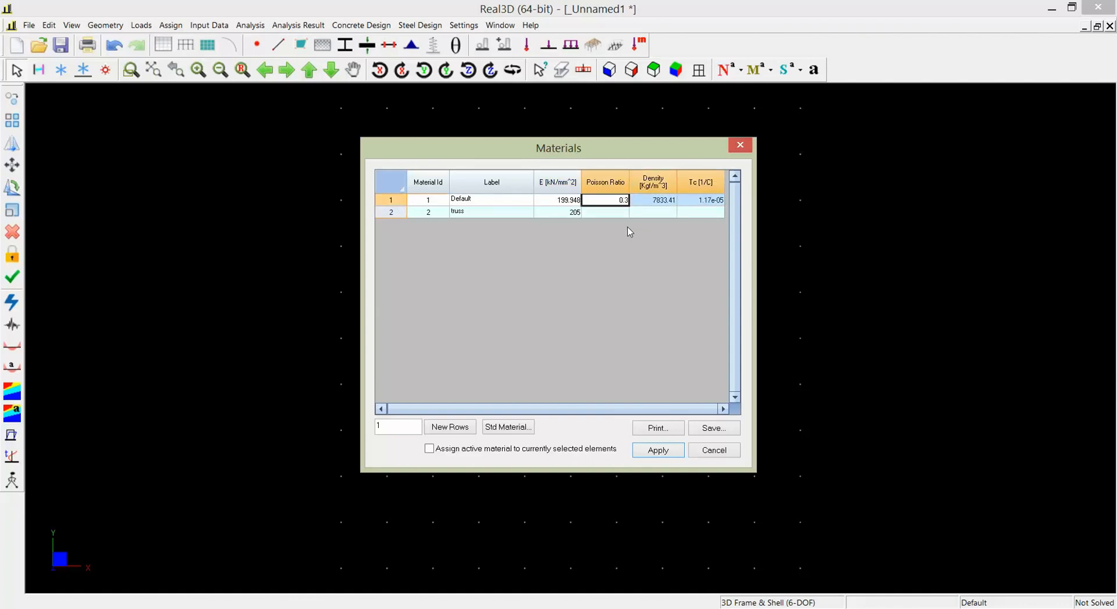
{"action": "key", "text": "ctrl+c"}
{"action": "left_click", "coordinate": [619, 211]}
{"action": "key", "text": "ctrl+v"}
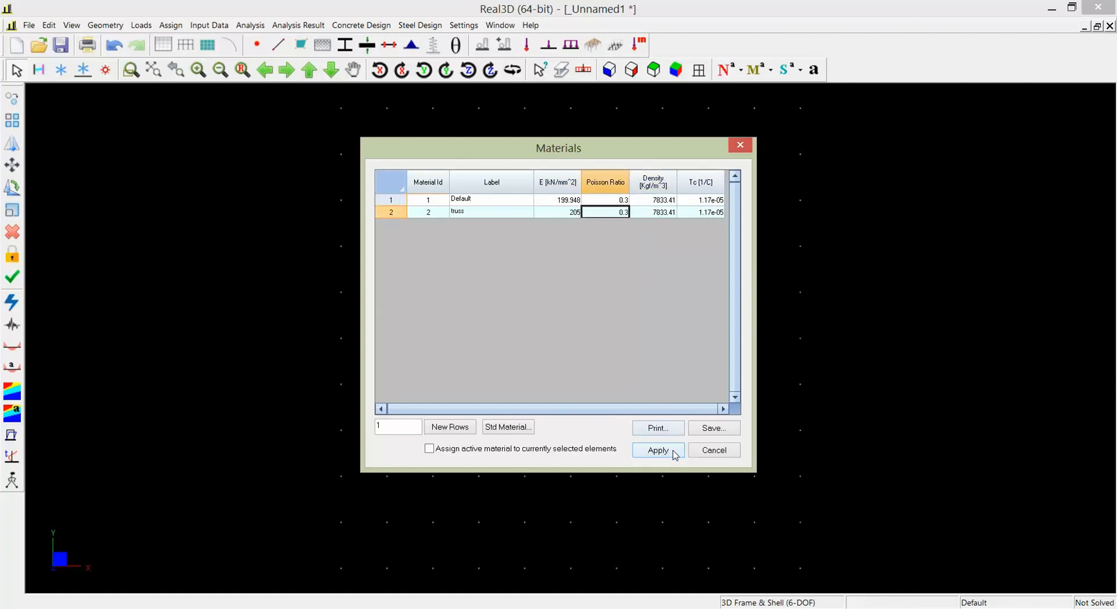
{"action": "left_click", "coordinate": [517, 201]}
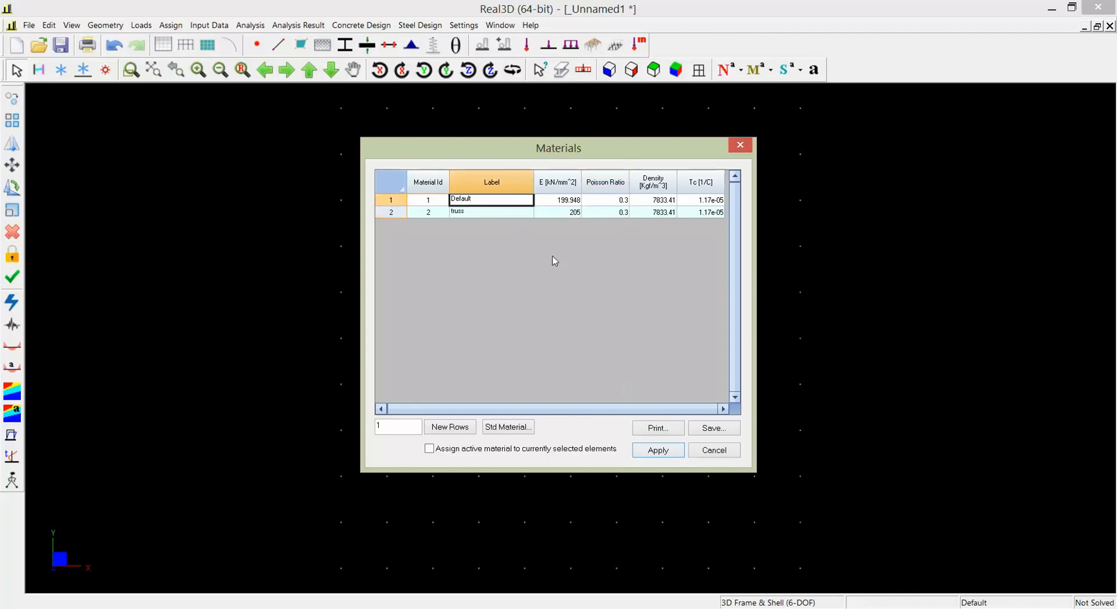
{"action": "left_click", "coordinate": [661, 451]}
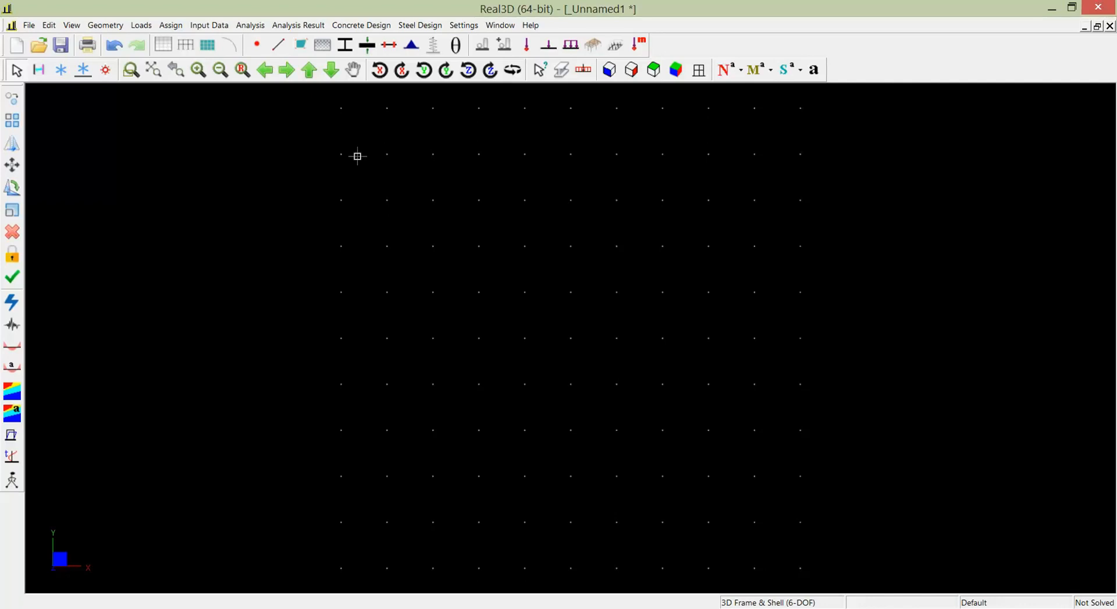
- Add two new rows to the member sections table
{"action": "left_click", "coordinate": [113, 28]}
{"action": "left_click", "coordinate": [136, 54]}
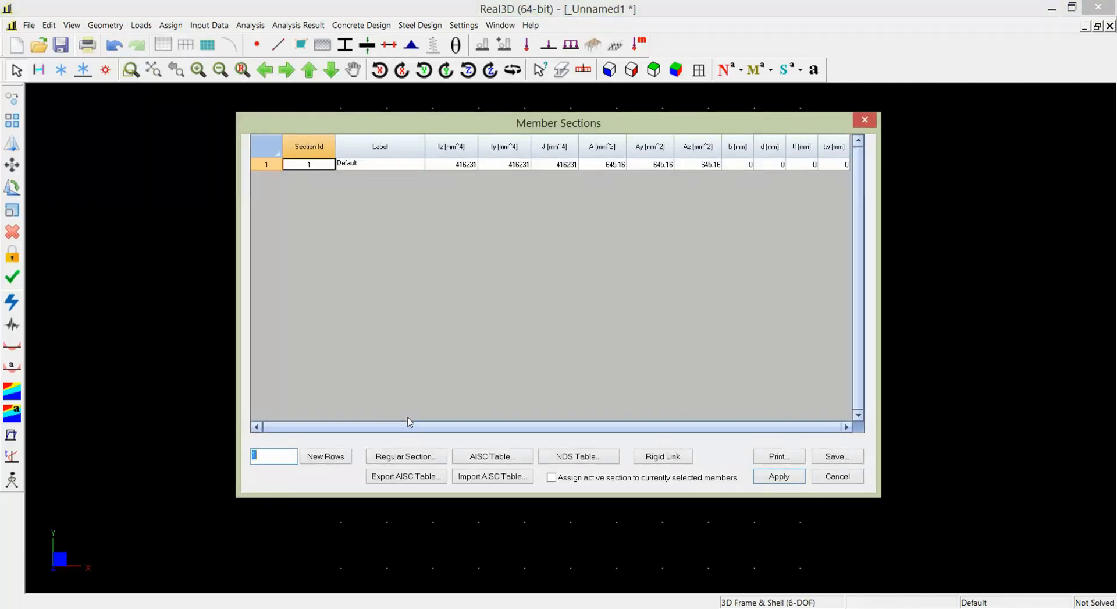
{"action": "type", "text": "2"}
{"action": "left_click", "coordinate": [326, 457]}
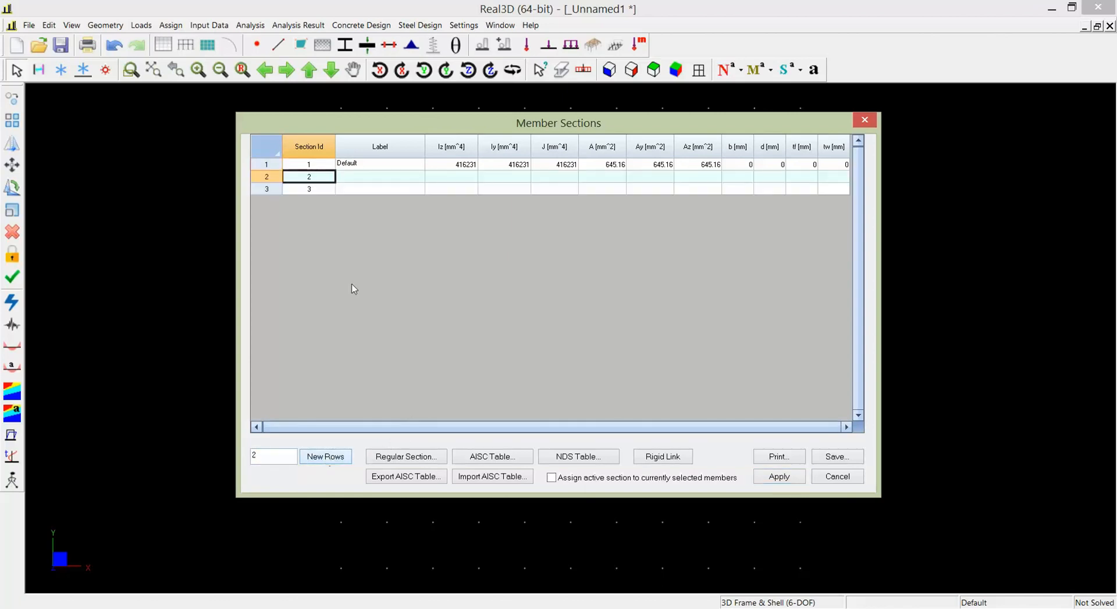
- Label section 2 "bottom" and set its Iz, Iy and J to 1 mm^4
{"action": "left_click", "coordinate": [391, 174]}
{"action": "type", "text": "bottom"}
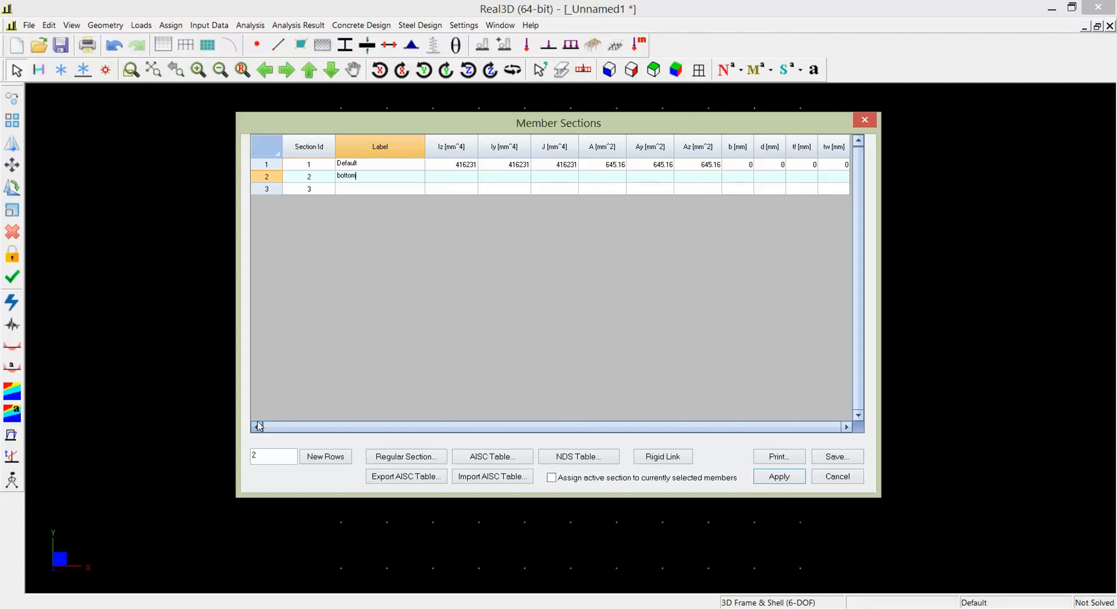
{"action": "key", "text": "Tab"}
{"action": "type", "text": "1"}
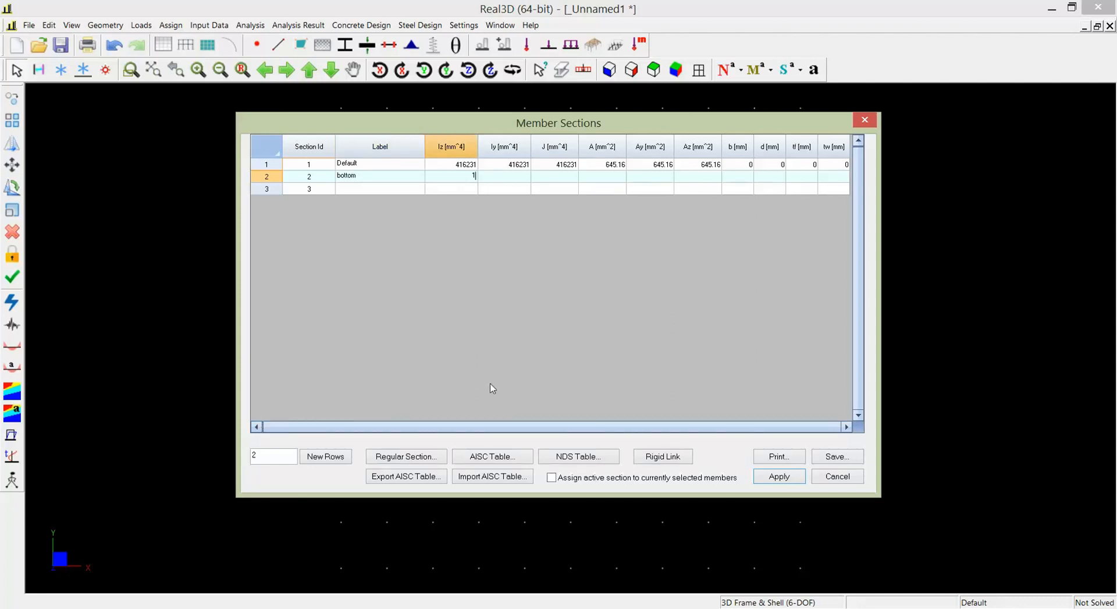
{"action": "key", "text": "Tab"}
{"action": "type", "text": "1"}
{"action": "key", "text": "Tab"}
{"action": "type", "text": "1"}
{"action": "key", "text": "Tab"}
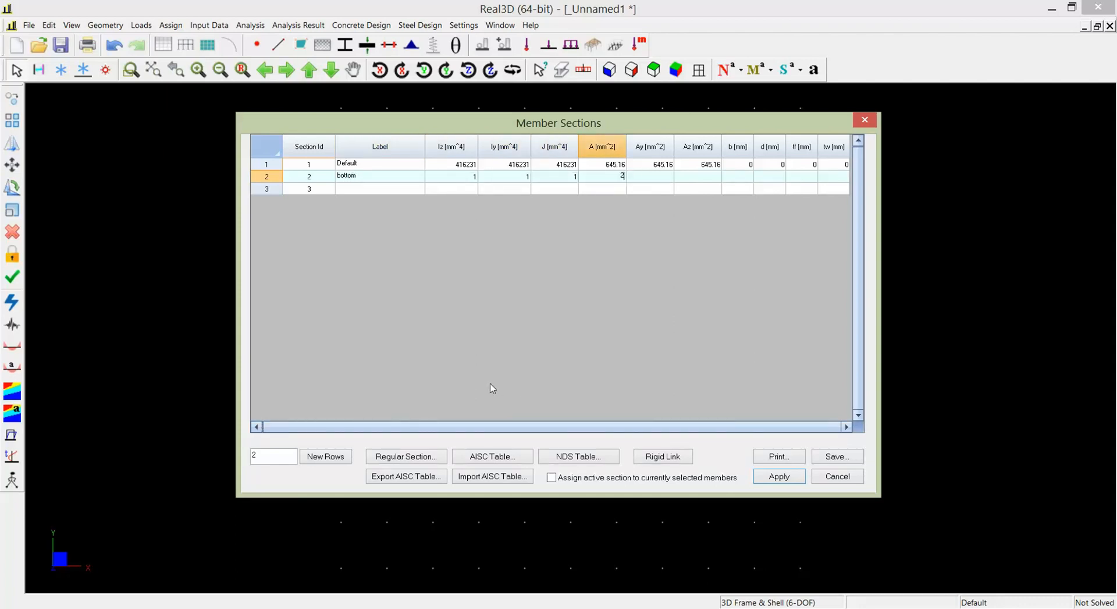
- Set the bottom section's A, Ay and Az to 200 mm^2
{"action": "type", "text": "200"}
{"action": "key", "text": "Tab"}
{"action": "type", "text": "200"}
{"action": "key", "text": "Tab"}
{"action": "type", "text": "200"}
{"action": "key", "text": "Tab"}
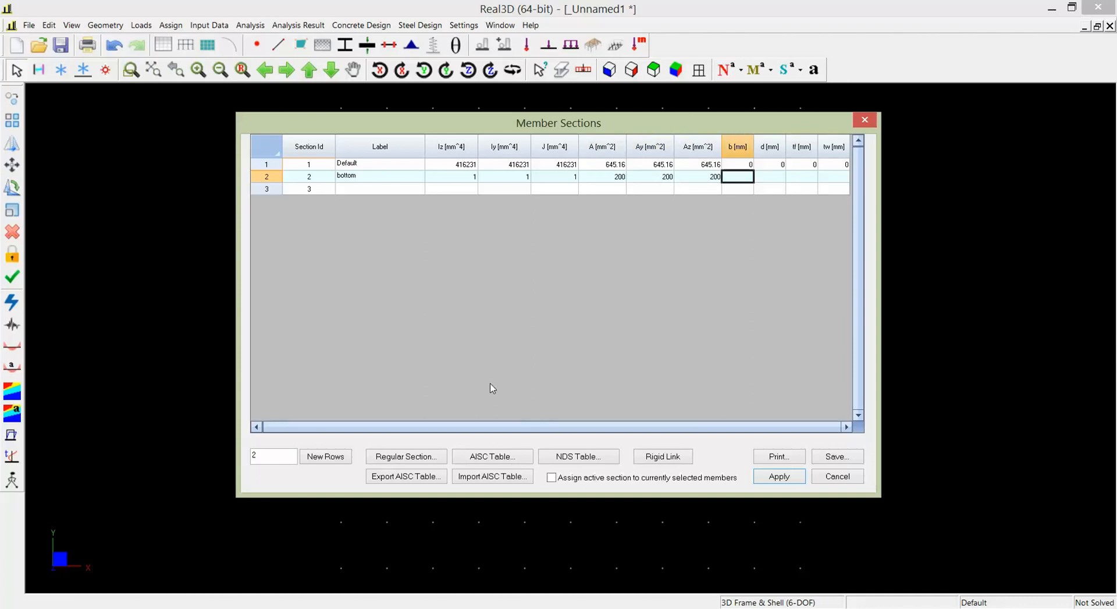
- Set the bottom section's b, d, tf and tw to 0 mm
{"action": "type", "text": "0"}
{"action": "key", "text": "Tab"}
{"action": "type", "text": "0"}
{"action": "key", "text": "Tab"}
{"action": "type", "text": "0"}
{"action": "key", "text": "Tab"}
{"action": "type", "text": "0"}
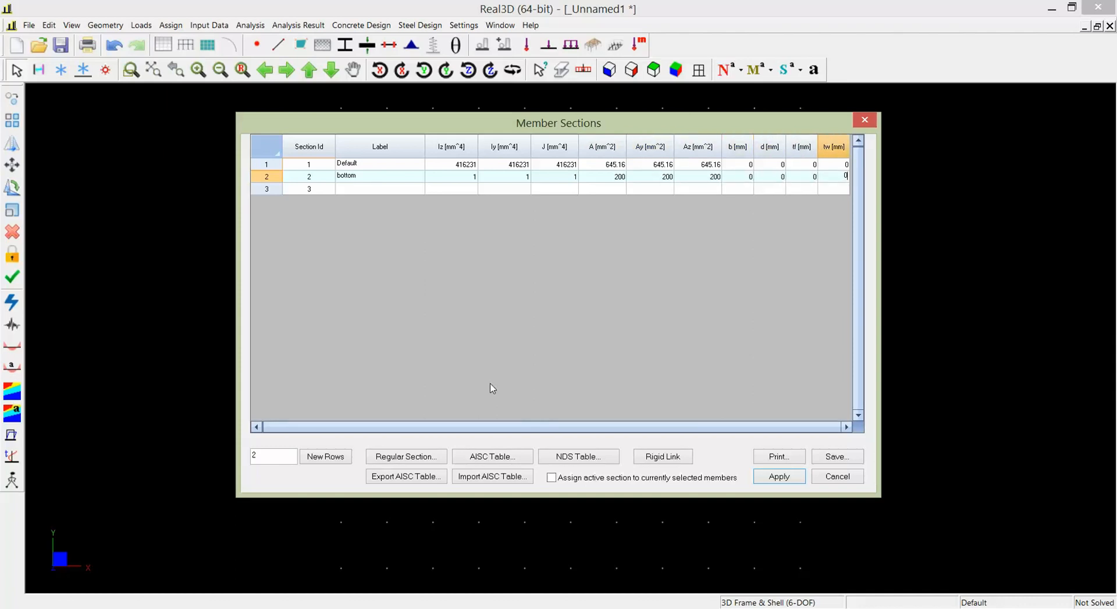
{"action": "key", "text": "Tab"}
- Label section 3 "other" and set its Iz, Iy and J to 1 mm^4
{"action": "key", "text": "Tab"}
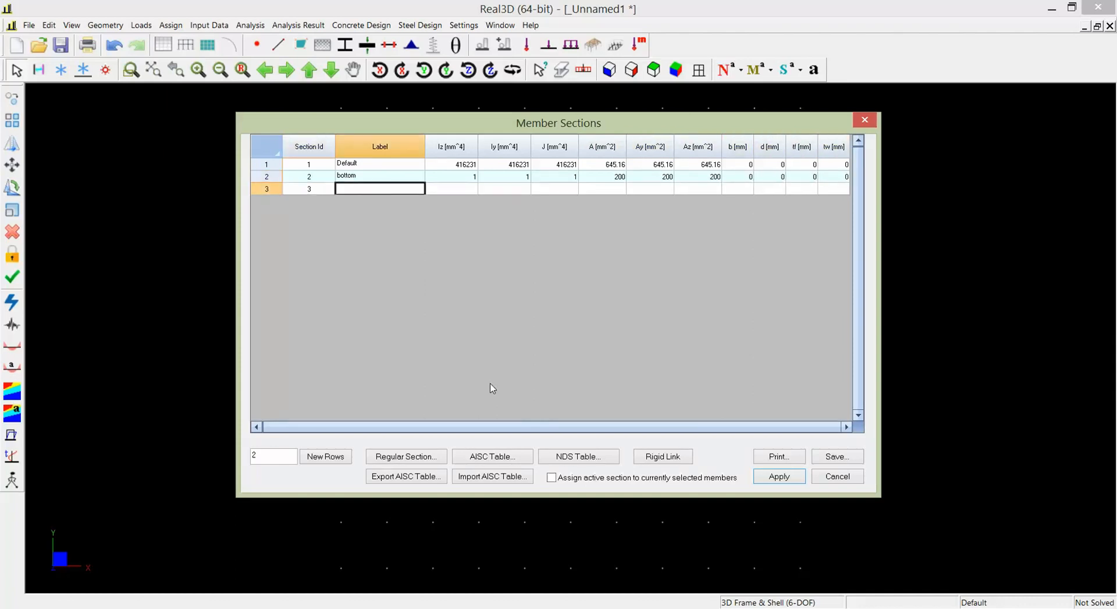
{"action": "type", "text": "other"}
{"action": "key", "text": "Tab"}
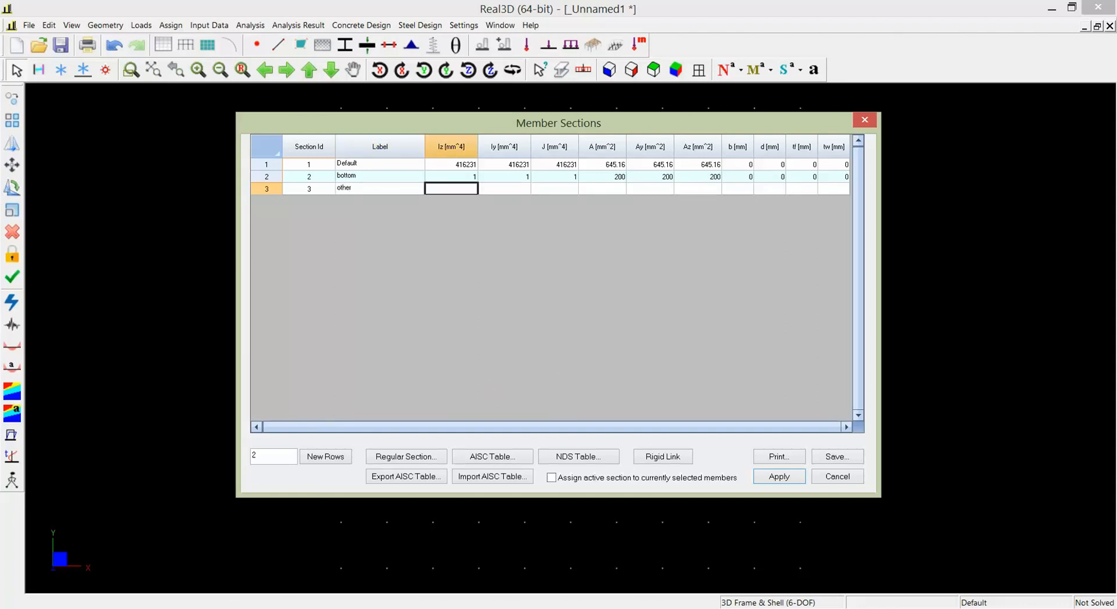
{"action": "type", "text": "1"}
{"action": "key", "text": "Tab"}
{"action": "type", "text": "1"}
{"action": "key", "text": "Tab"}
{"action": "type", "text": "1"}
- Set the other section's A, Ay and Az to 500 mm^2
{"action": "key", "text": "Tab"}
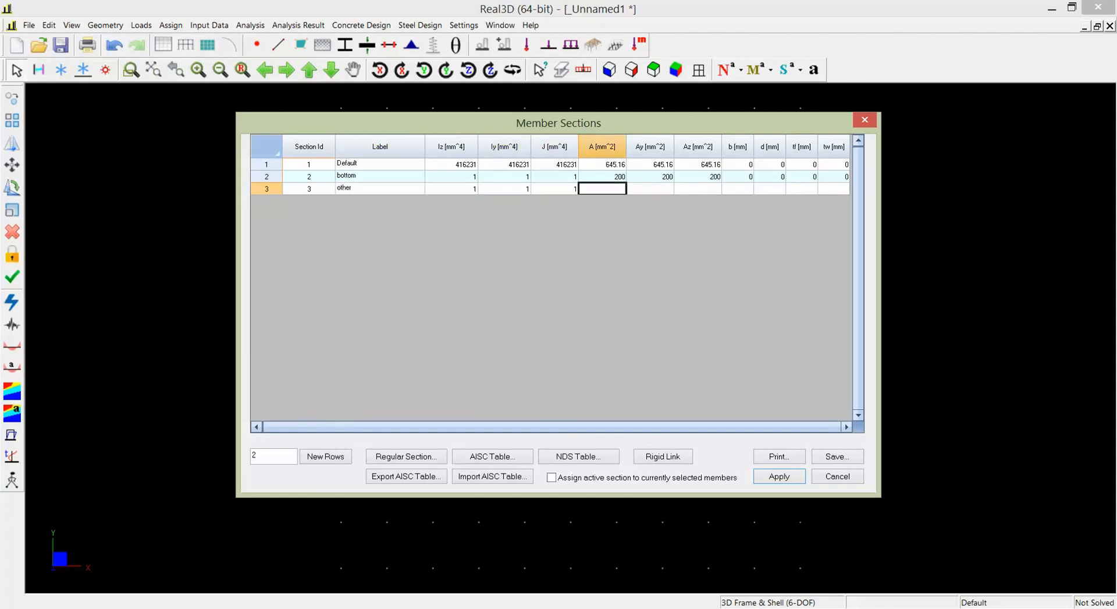
{"action": "type", "text": "500"}
{"action": "key", "text": "Tab"}
{"action": "type", "text": "500"}
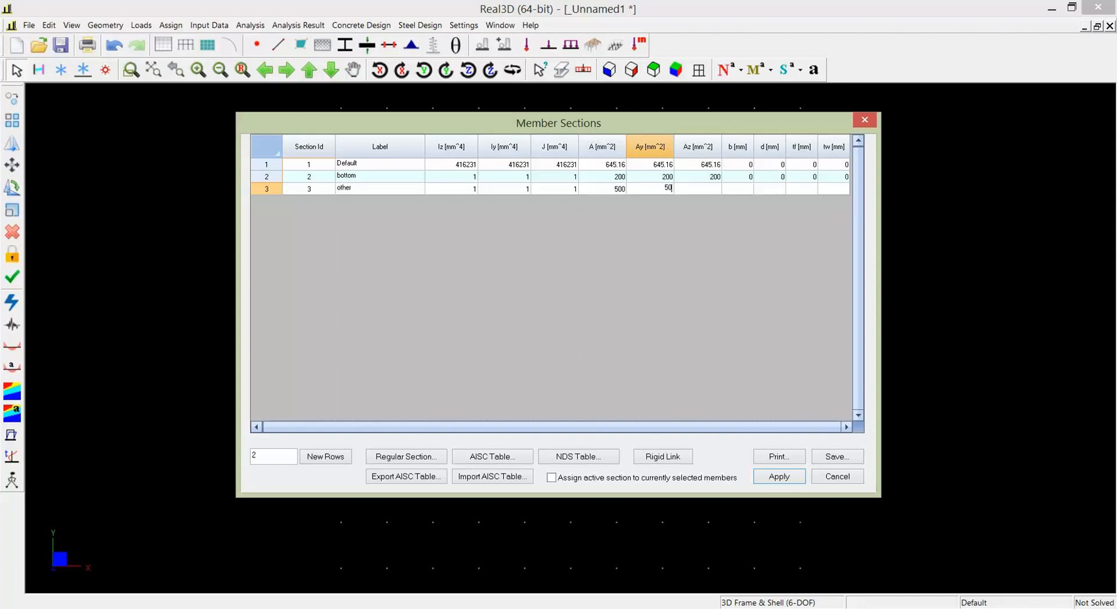
{"action": "key", "text": "Tab"}
{"action": "type", "text": "500"}
- Set the other section's b, d, tf and tw to 0 mm, and apply the sections with the Default row active
{"action": "key", "text": "Tab"}
{"action": "type", "text": "0"}
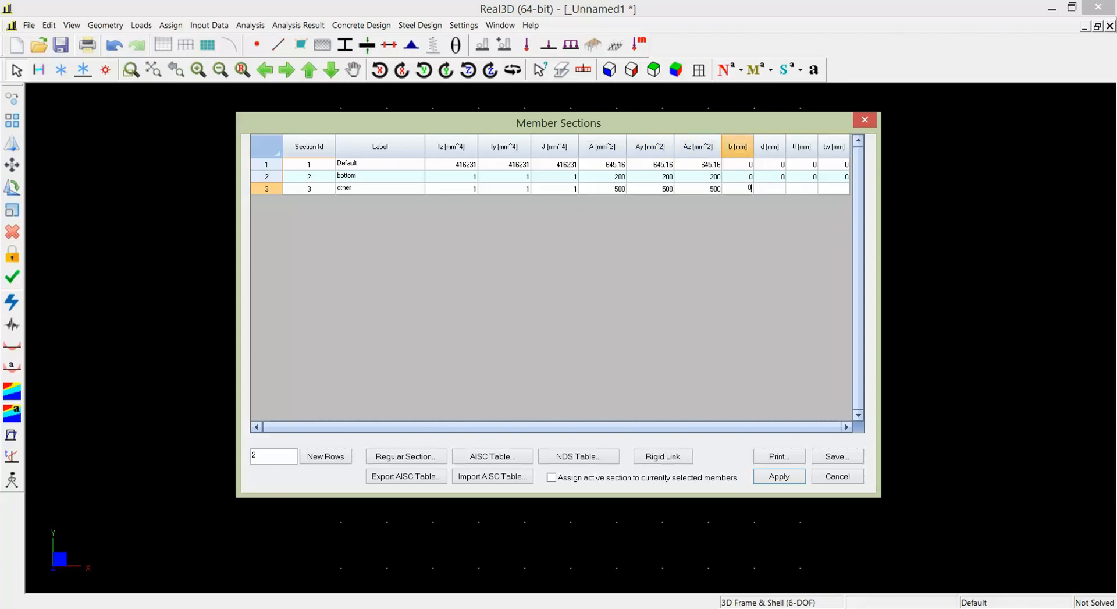
{"action": "key", "text": "Tab"}
{"action": "type", "text": "0"}
{"action": "key", "text": "Tab"}
{"action": "type", "text": "0"}
{"action": "key", "text": "Tab"}
{"action": "type", "text": "0"}
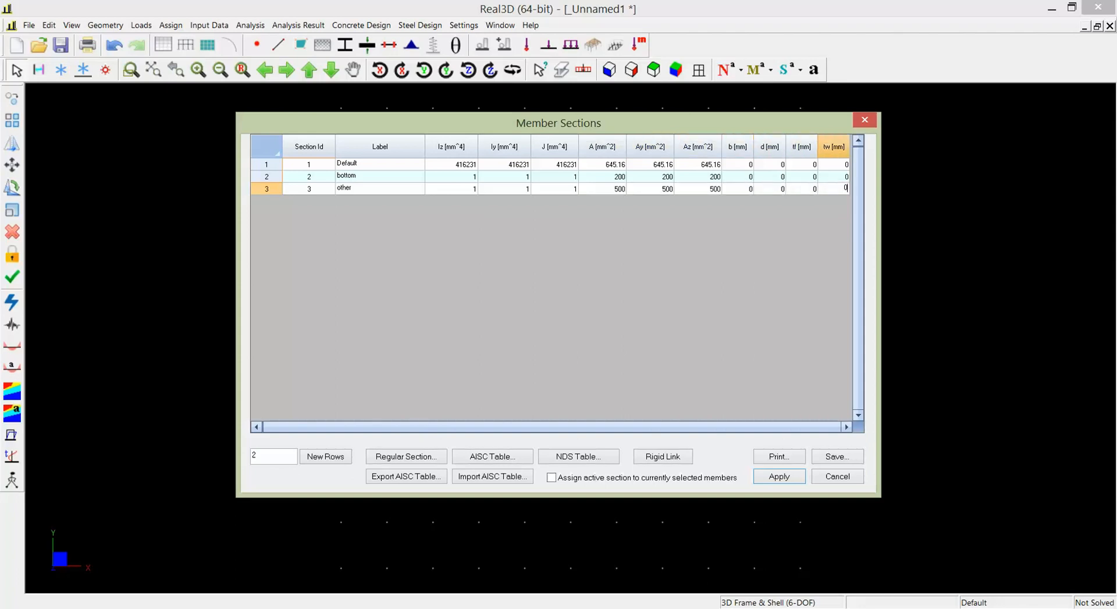
{"action": "left_click", "coordinate": [408, 167]}
{"action": "left_click", "coordinate": [786, 477]}
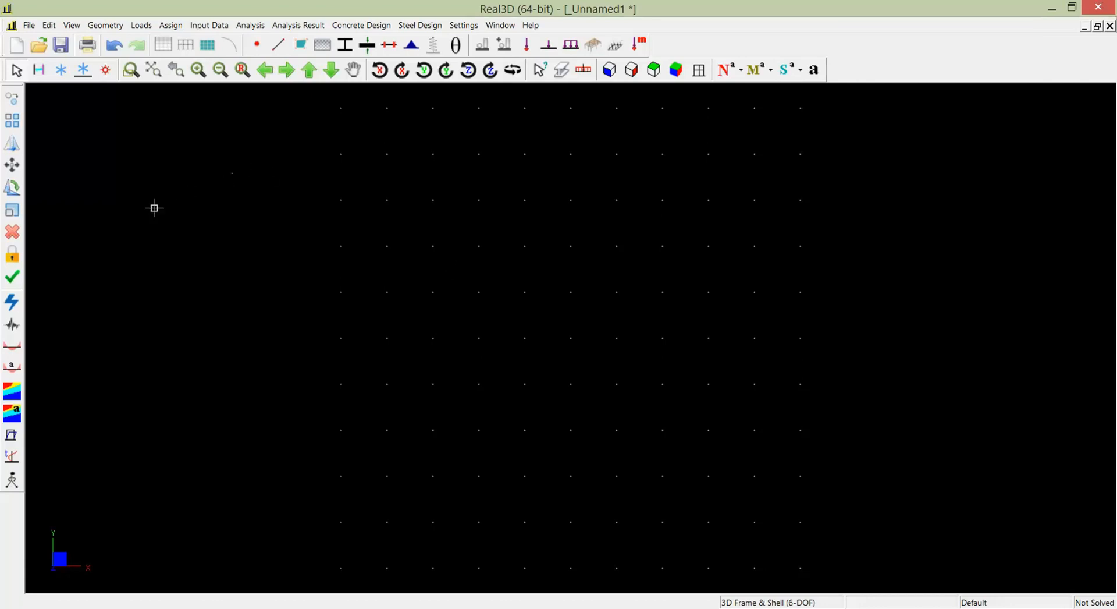
{"action": "left_click", "coordinate": [211, 25]}
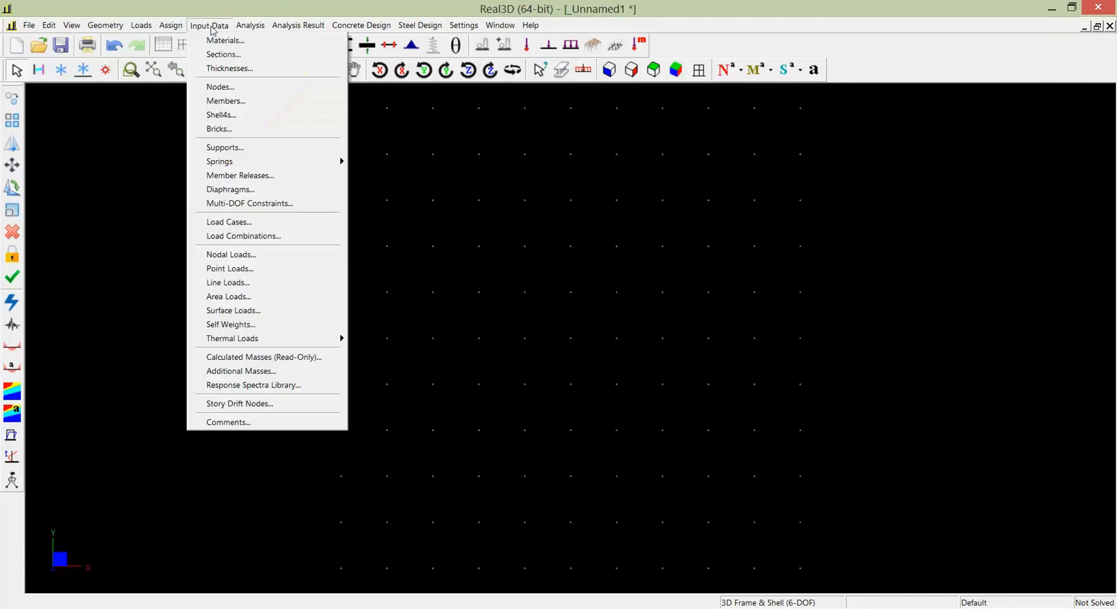
{"action": "left_click", "coordinate": [564, 192]}
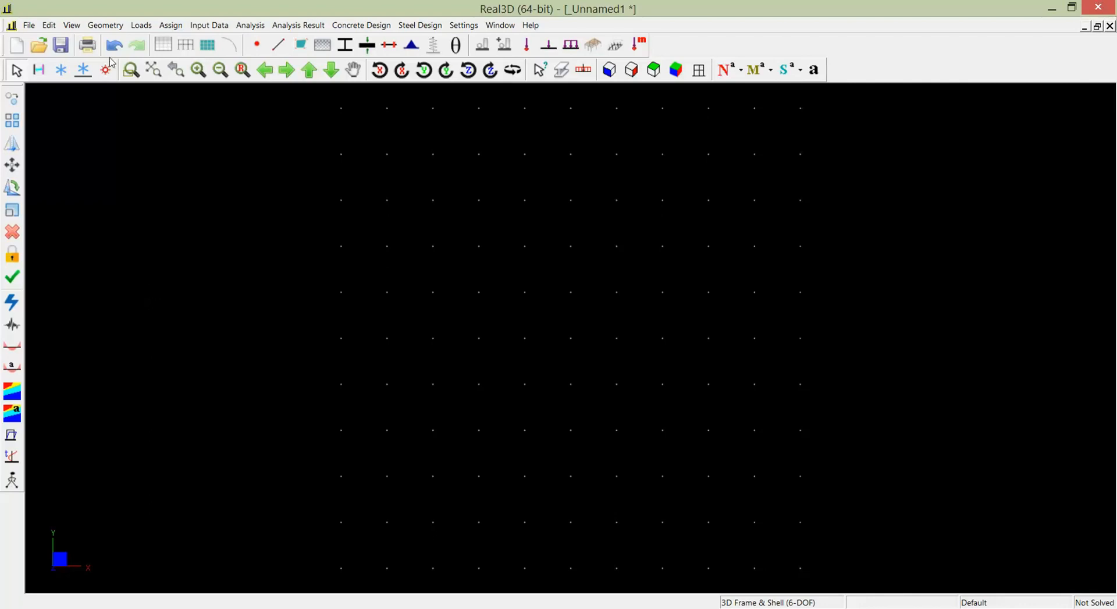
- Generate a drawing grid with distances 4@3 m in X and 1@3 m in Y, and fit it in the view
{"action": "left_click", "coordinate": [106, 25]}
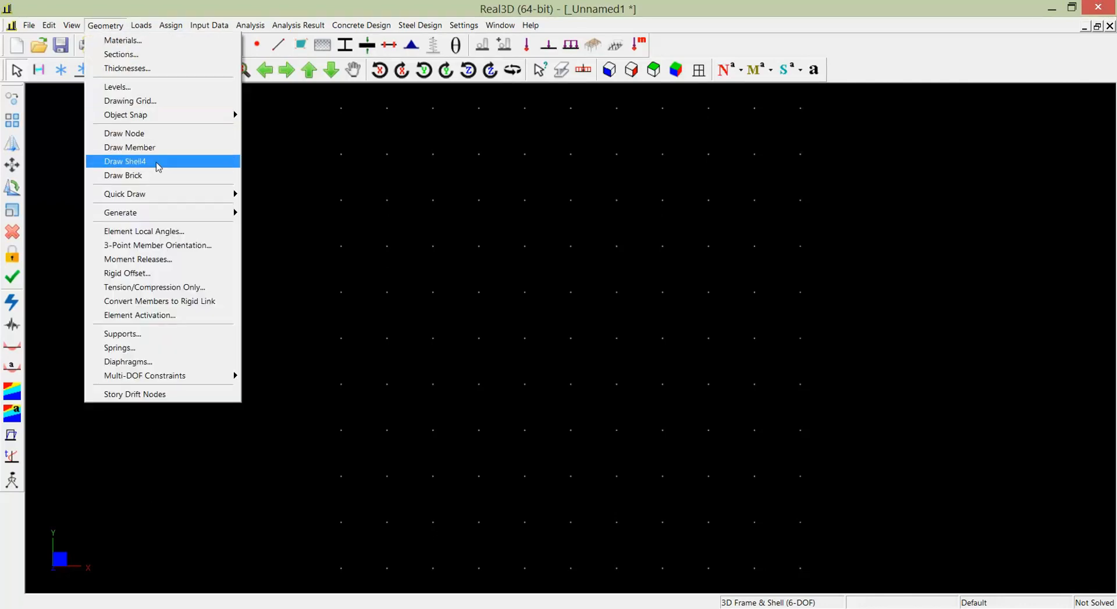
{"action": "left_click", "coordinate": [171, 101]}
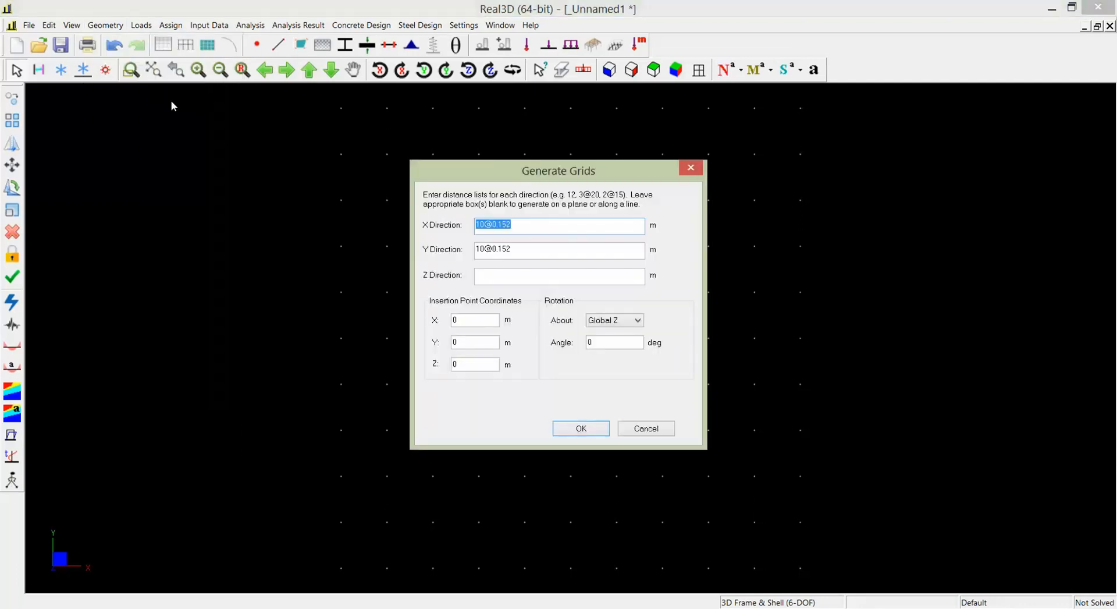
{"action": "left_click_drag", "start_coordinate": [537, 227], "coordinate": [369, 211]}
{"action": "type", "text": "4@3"}
{"action": "key", "text": "Tab"}
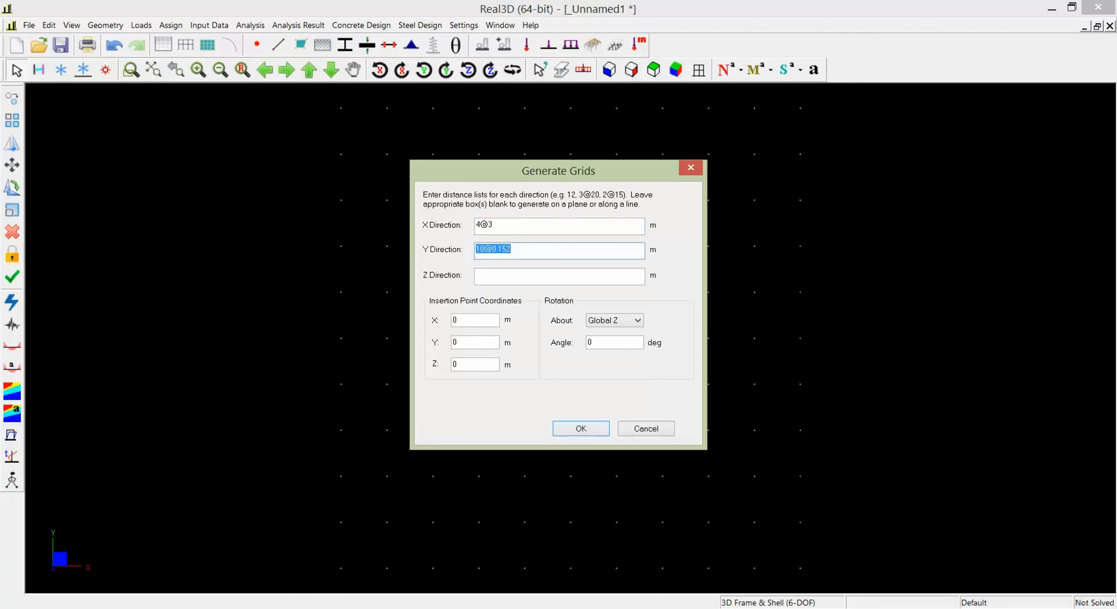
{"action": "type", "text": "1@3"}
{"action": "left_click", "coordinate": [576, 429]}
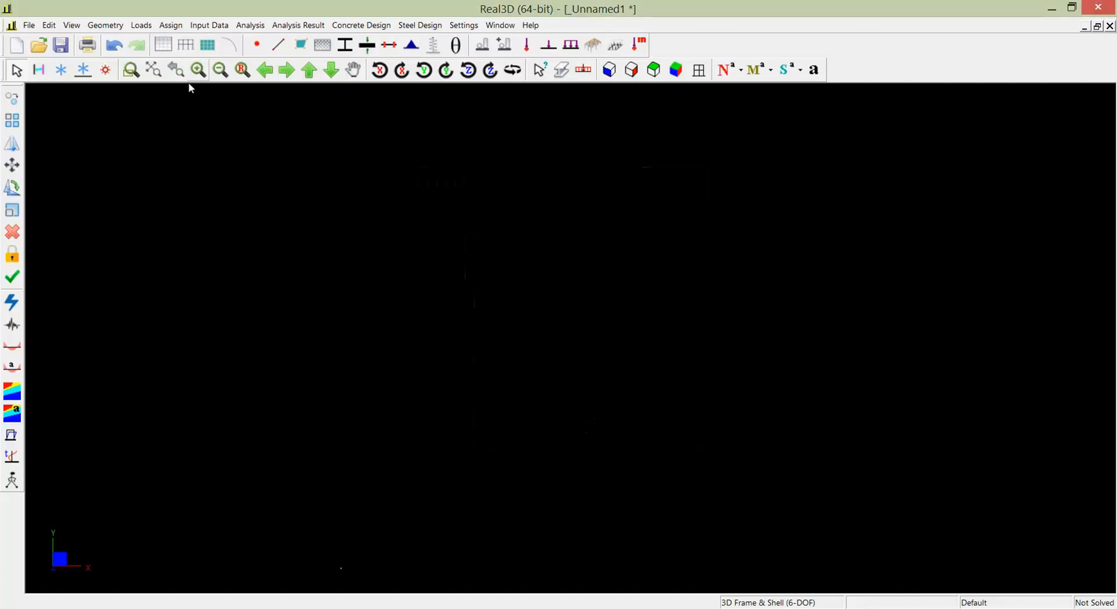
{"action": "left_click", "coordinate": [153, 71]}
- Turn on the member section and member material annotations and turn off the comments annotation
{"action": "left_click", "coordinate": [71, 25]}
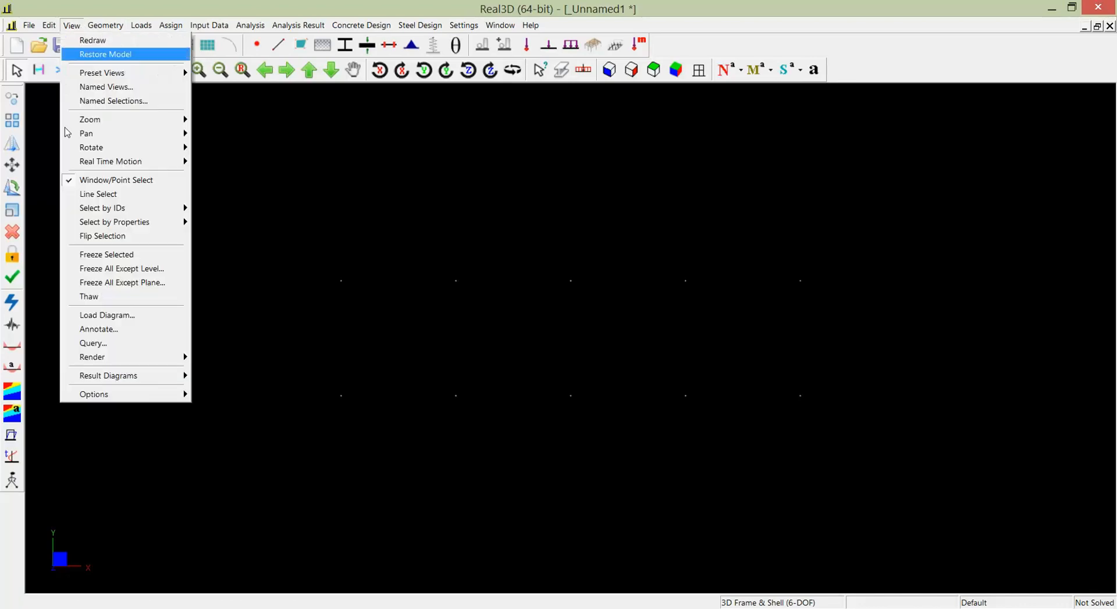
{"action": "left_click", "coordinate": [131, 329]}
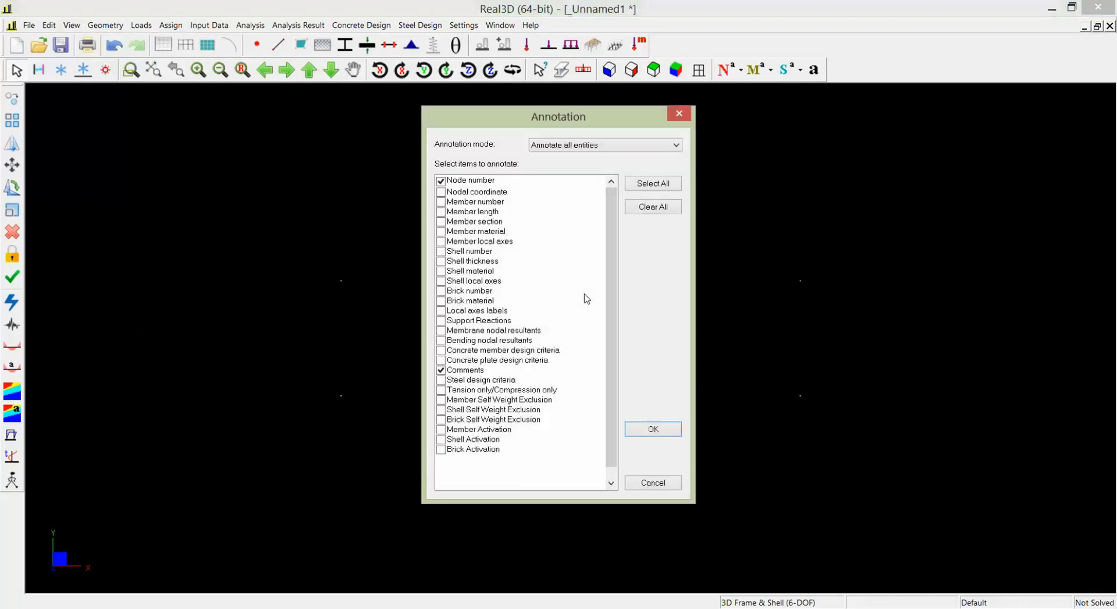
{"action": "left_click", "coordinate": [441, 222]}
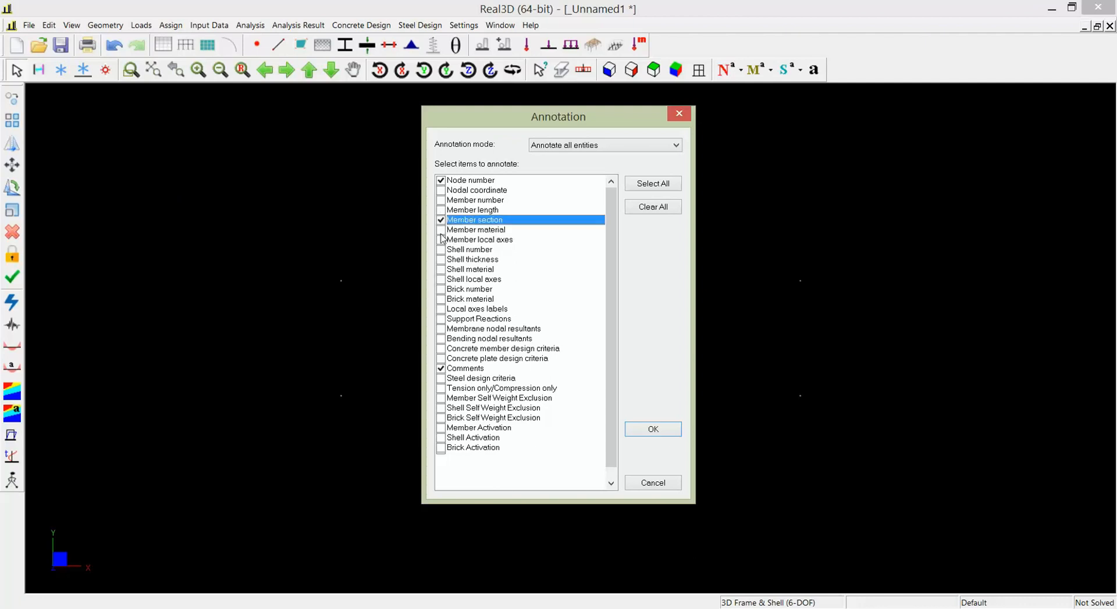
{"action": "left_click", "coordinate": [441, 230]}
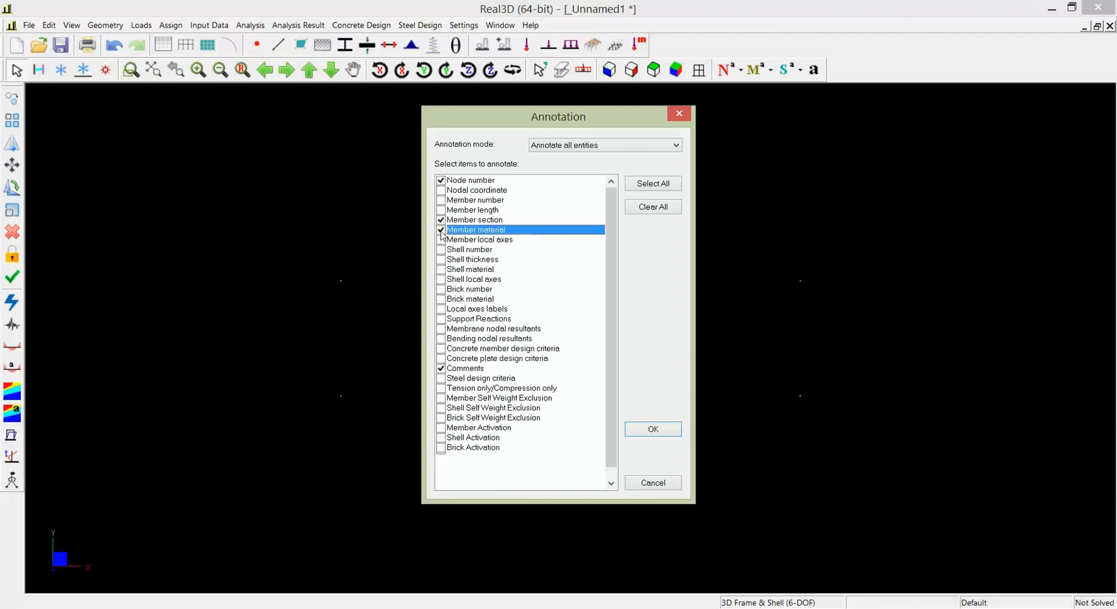
{"action": "left_click", "coordinate": [441, 371]}
{"action": "left_click", "coordinate": [662, 434]}
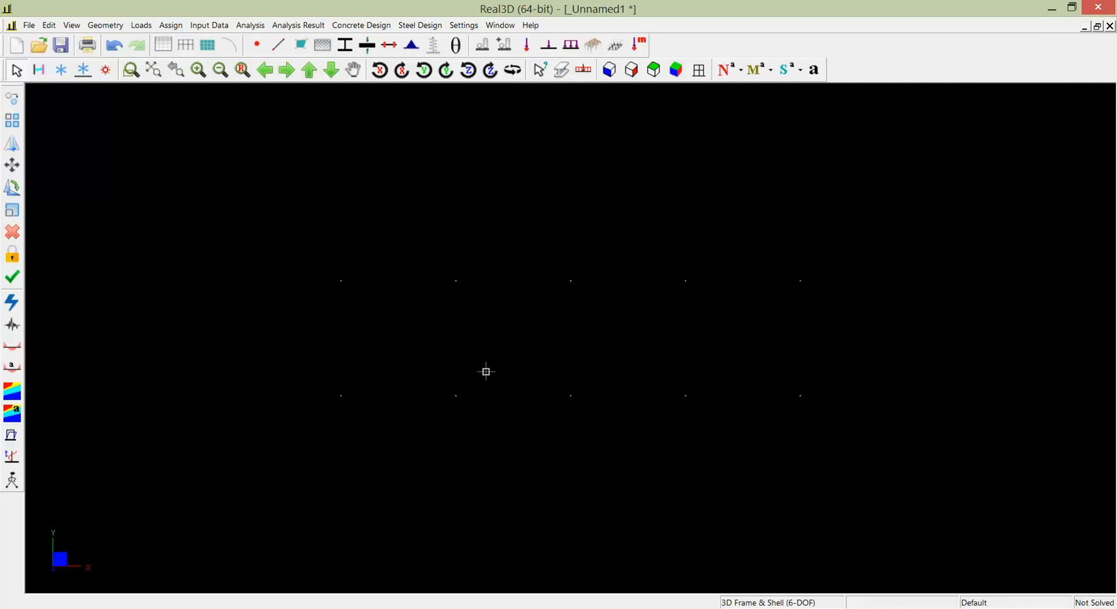
- Draw the truss's bottom chord as four connected 3 m members along the lower row of grid points
{"action": "left_click", "coordinate": [105, 25]}
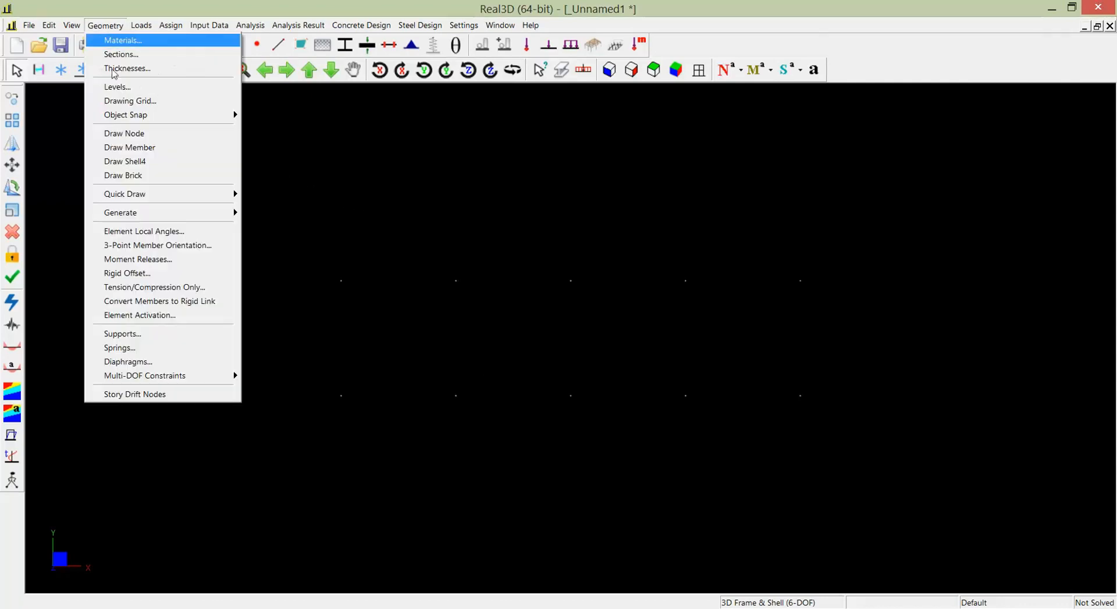
{"action": "left_click", "coordinate": [156, 154]}
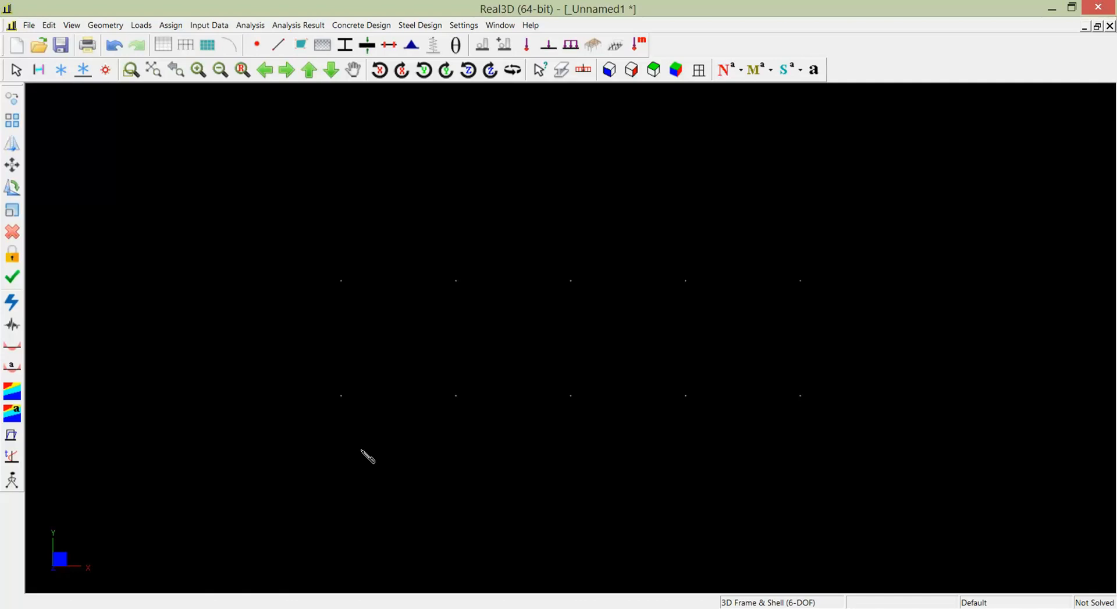
{"action": "left_click", "coordinate": [341, 395]}
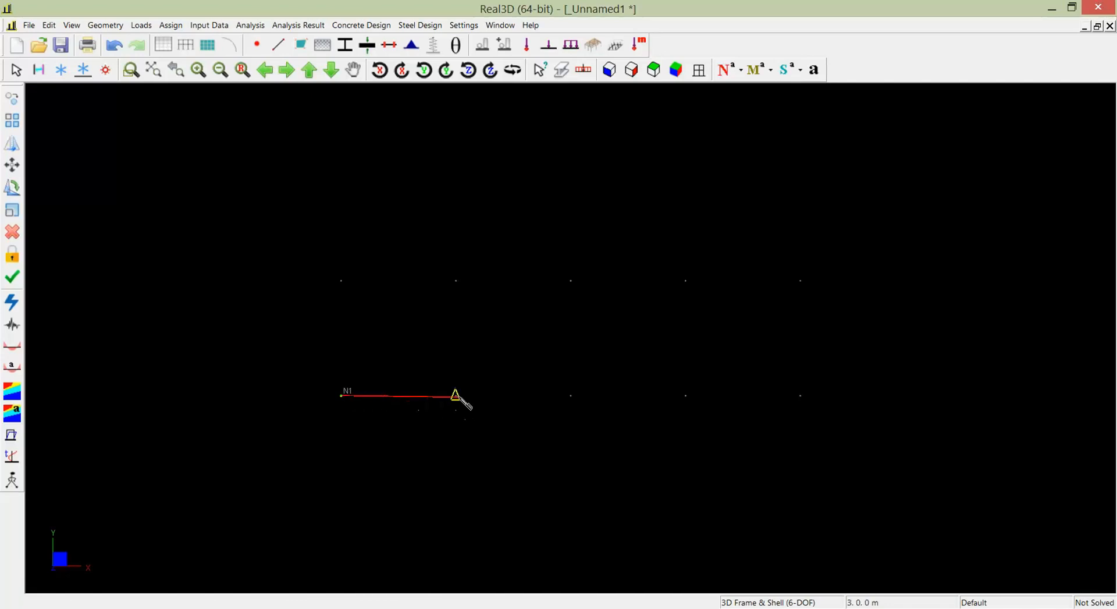
{"action": "left_click", "coordinate": [456, 395]}
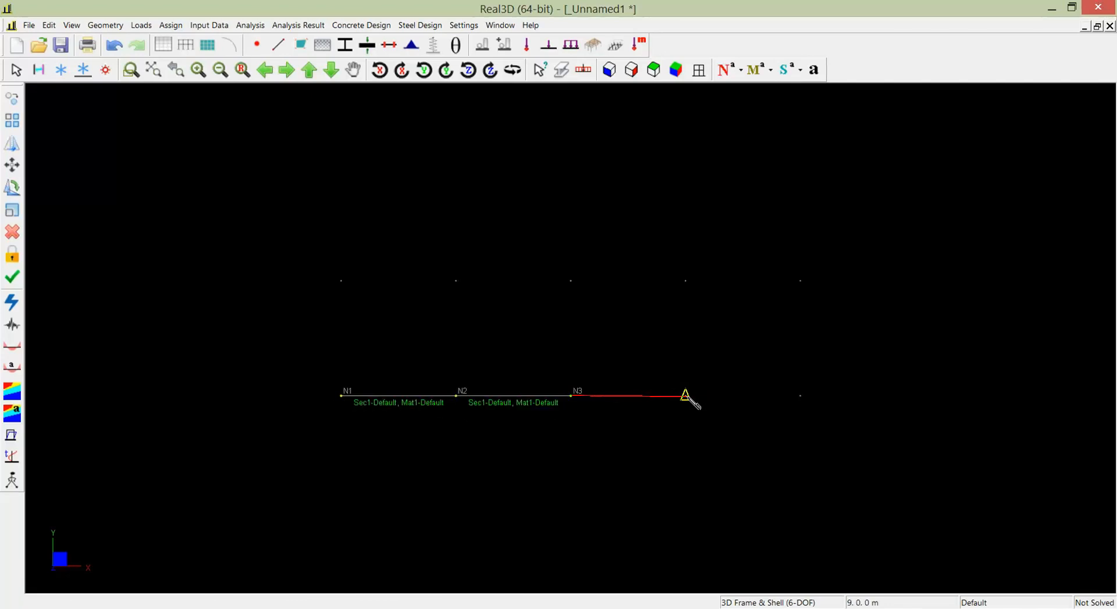
{"action": "left_click", "coordinate": [685, 395]}
{"action": "left_click", "coordinate": [800, 396]}
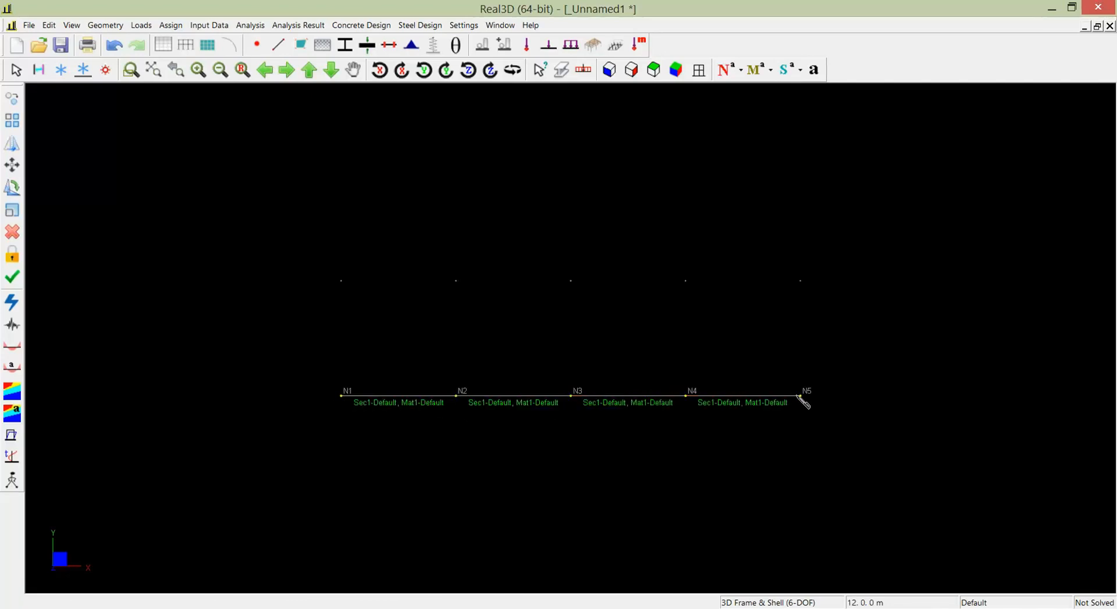
- Continue the member chain from N5 through the three middle upper grid points back to N1, forming the end diagonals and top chord
{"action": "left_click", "coordinate": [686, 281]}
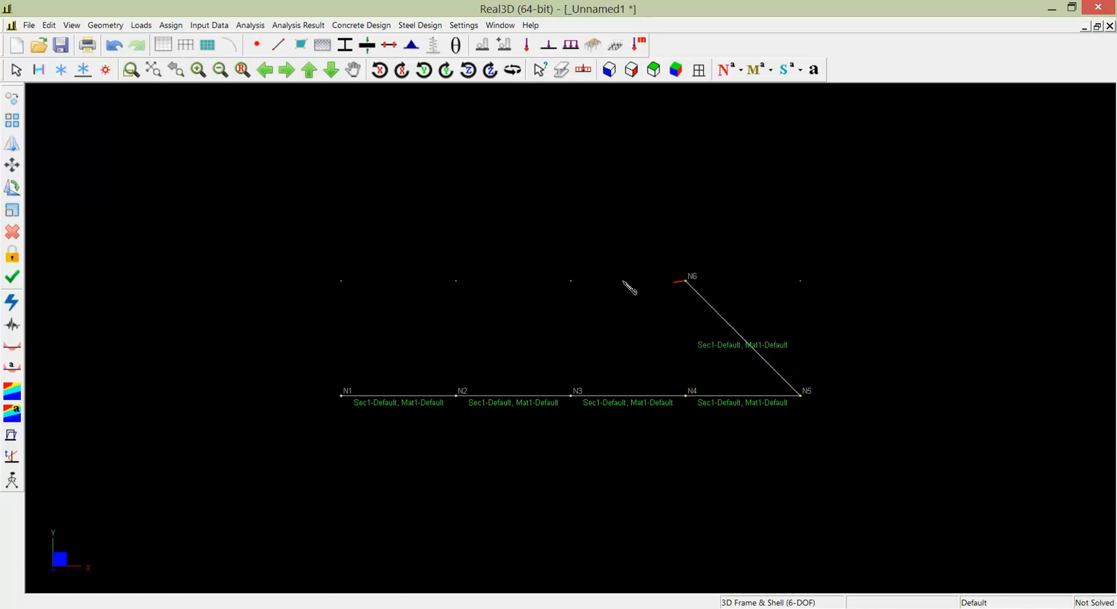
{"action": "left_click", "coordinate": [571, 281]}
{"action": "left_click", "coordinate": [456, 281]}
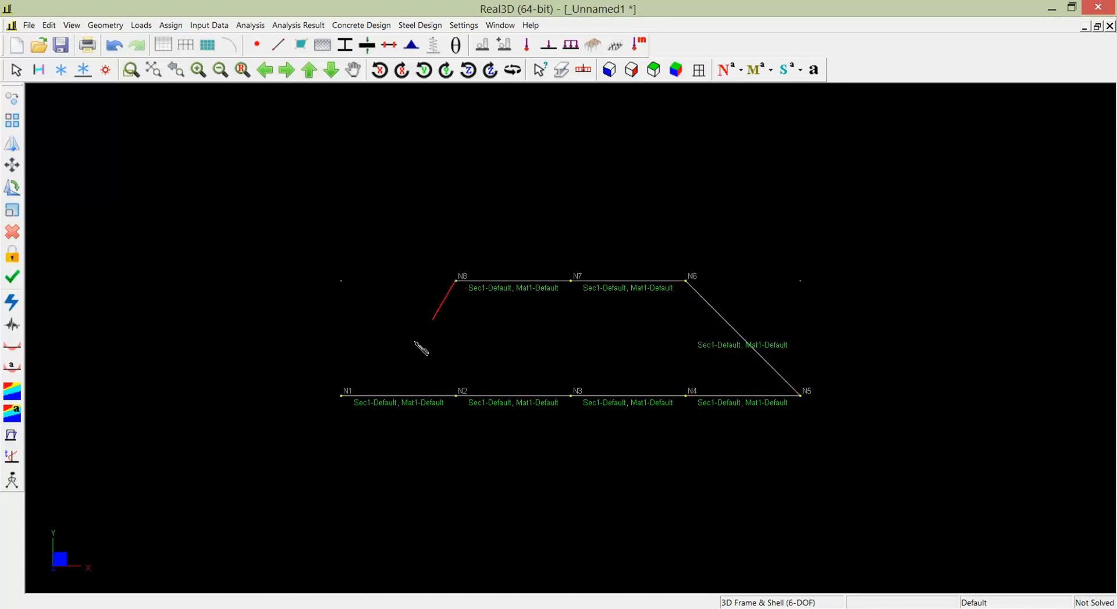
{"action": "left_click", "coordinate": [342, 395]}
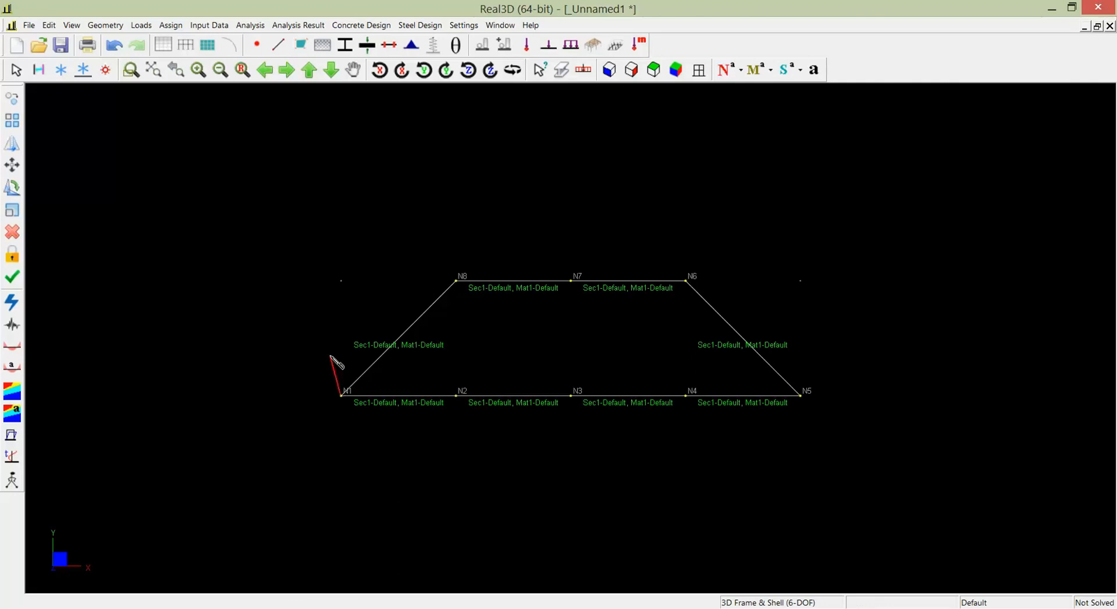
{"action": "right_click", "coordinate": [330, 355]}
- Draw three vertical members linking the top chord nodes N8, N7 and N6 to N2, N3 and N4
{"action": "left_click", "coordinate": [457, 281]}
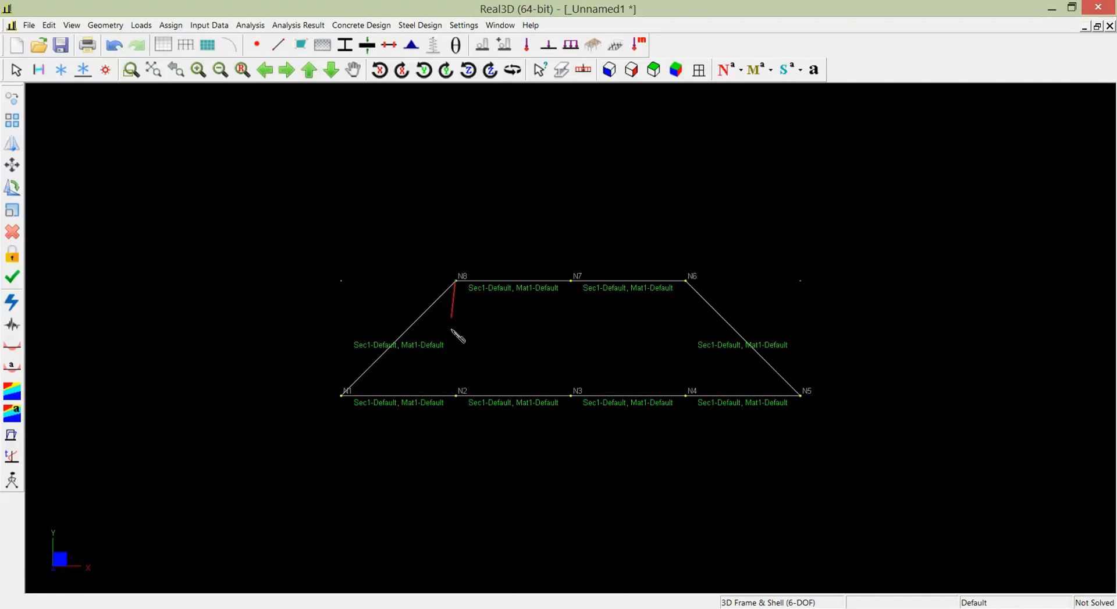
{"action": "left_click", "coordinate": [456, 395]}
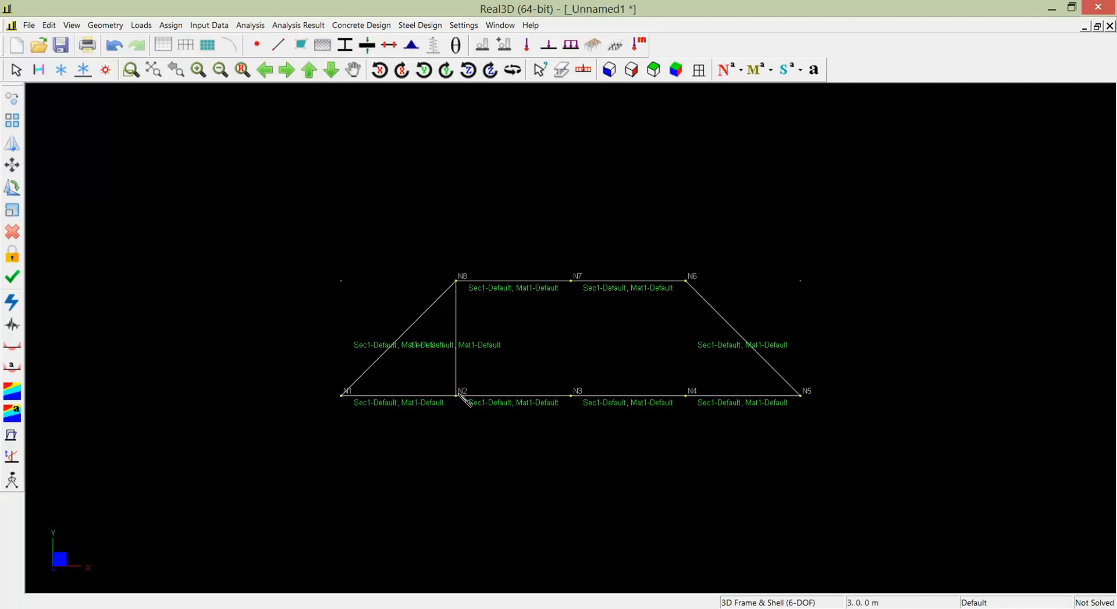
{"action": "right_click", "coordinate": [474, 380]}
{"action": "left_click", "coordinate": [573, 300]}
{"action": "left_click", "coordinate": [571, 394]}
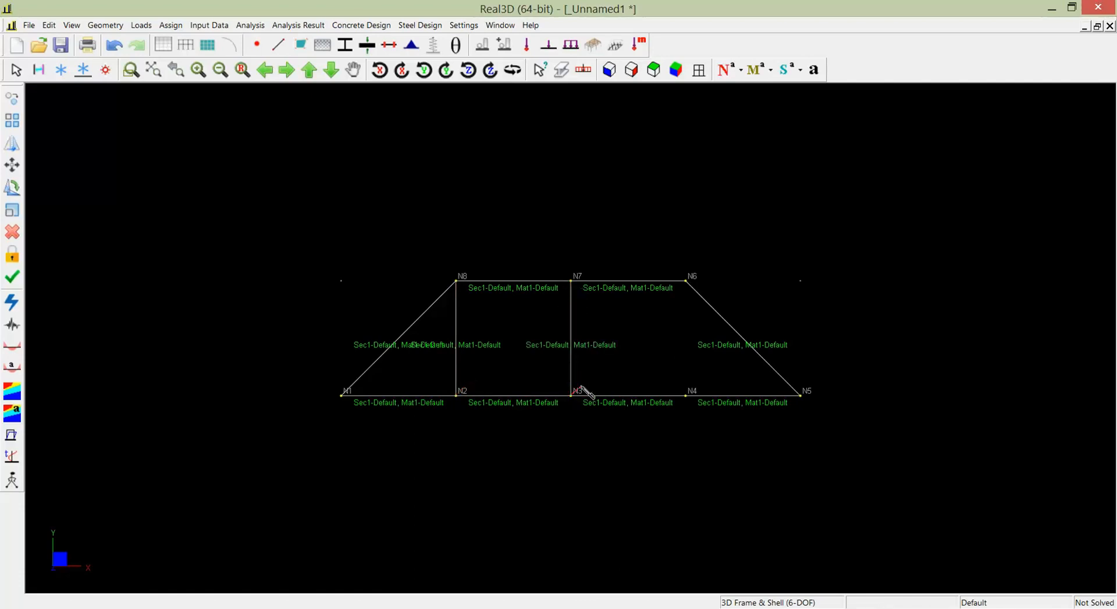
{"action": "left_click", "coordinate": [686, 281]}
{"action": "left_click", "coordinate": [687, 396]}
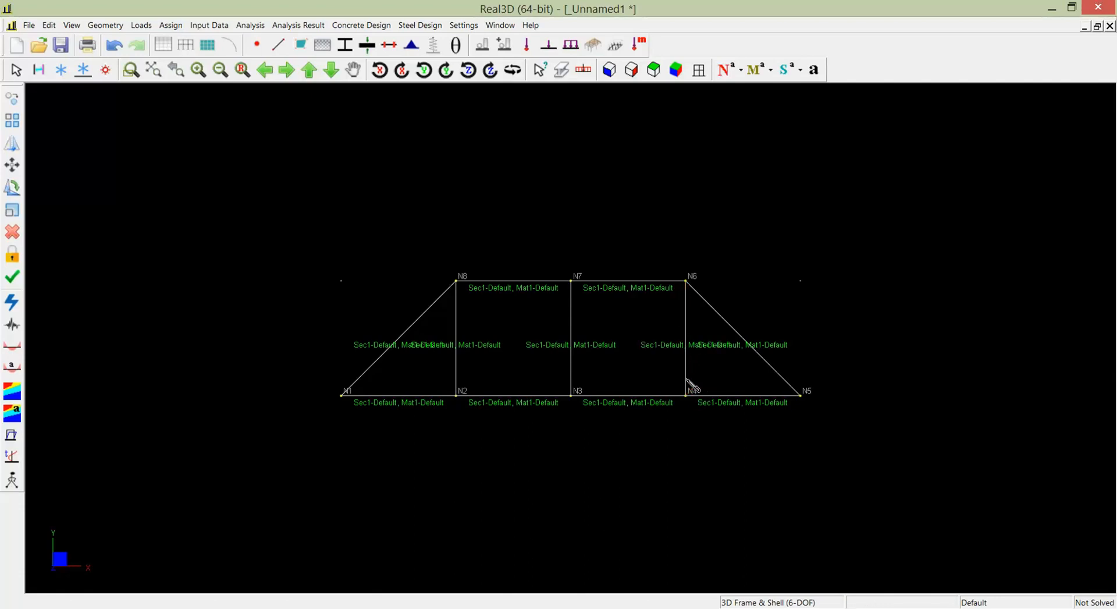
- Draw the two inner diagonals from N8 to N3 and from N3 to N6, and end member drawing
{"action": "left_click", "coordinate": [457, 282]}
{"action": "left_click", "coordinate": [570, 396]}
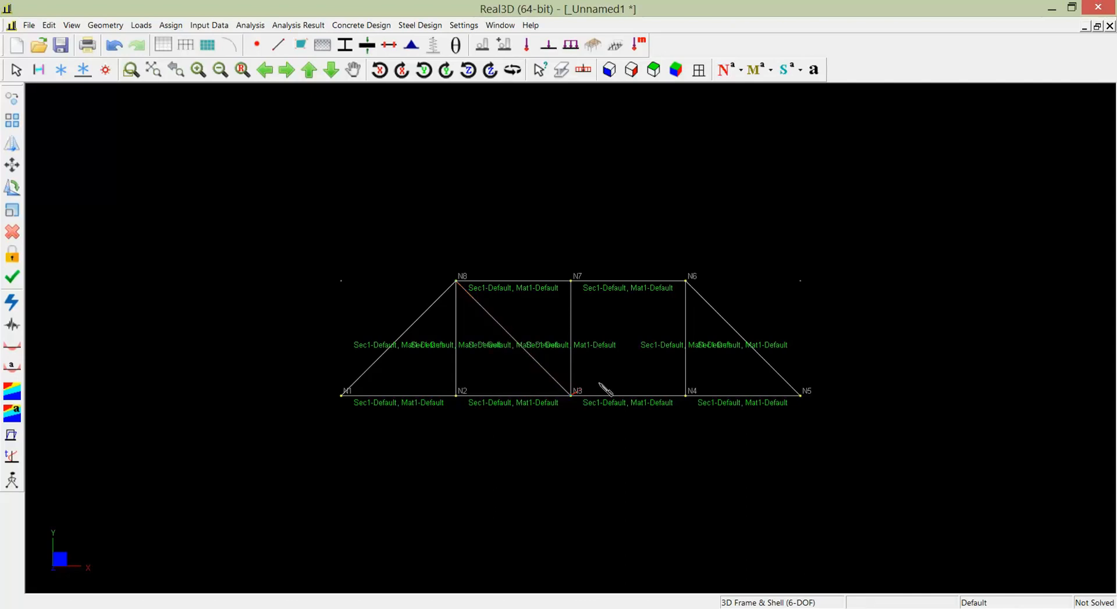
{"action": "left_click", "coordinate": [686, 281]}
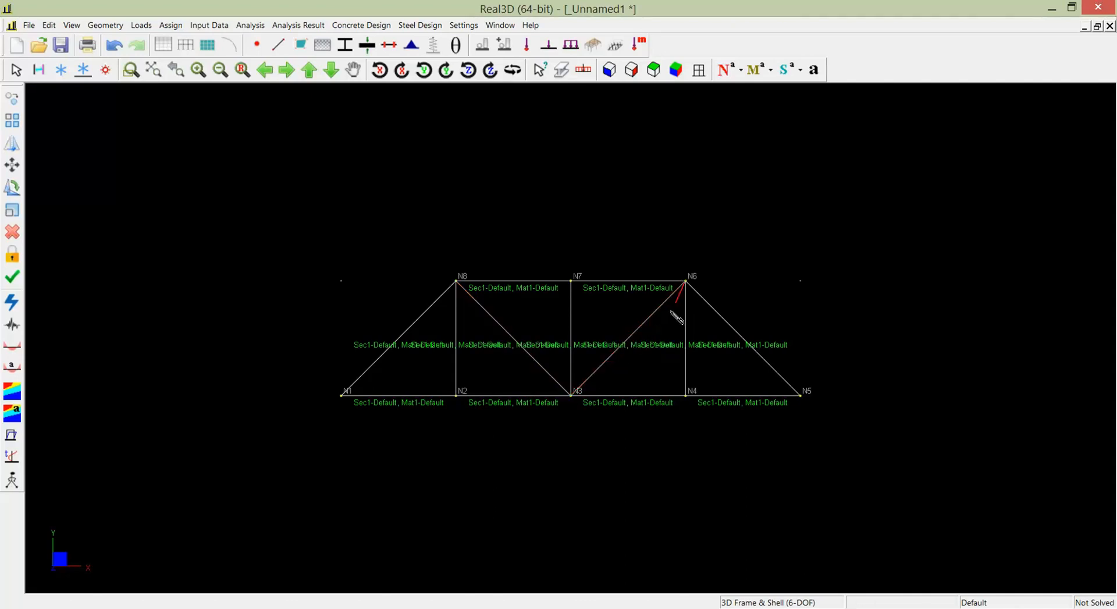
{"action": "key", "text": "Escape"}
{"action": "key", "text": "Escape"}
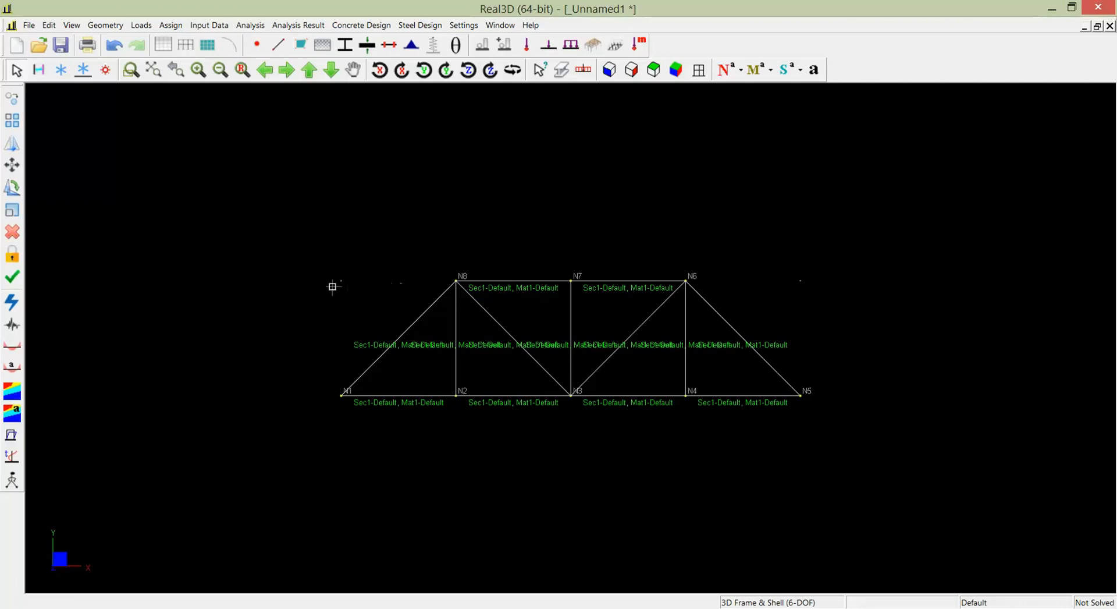
- Assign the truss material to all members of the model
{"action": "left_click_drag", "start_coordinate": [315, 236], "coordinate": [864, 434]}
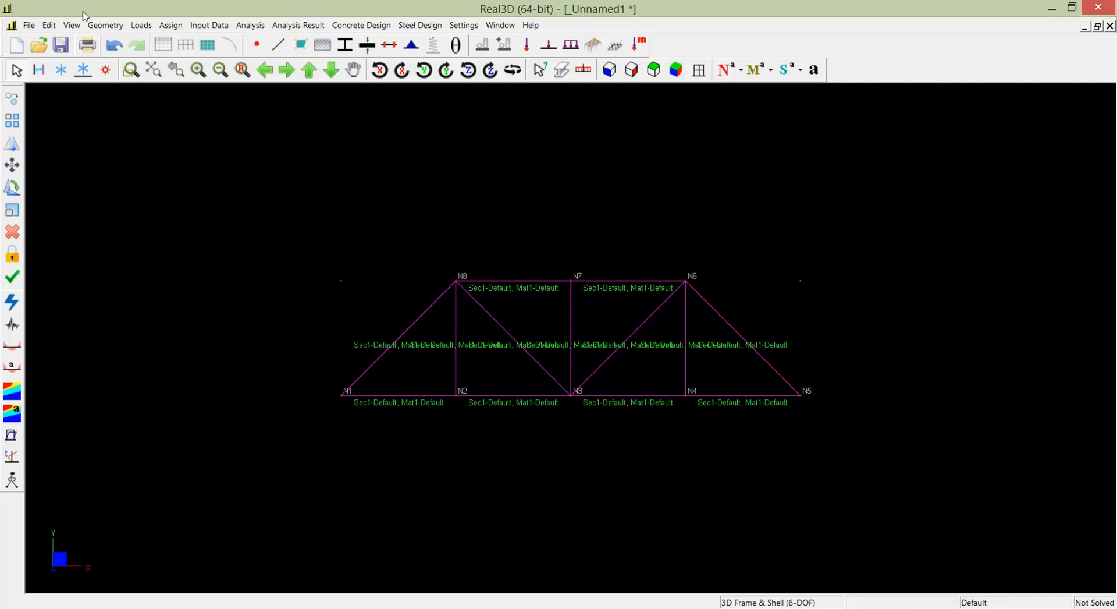
{"action": "left_click", "coordinate": [106, 26]}
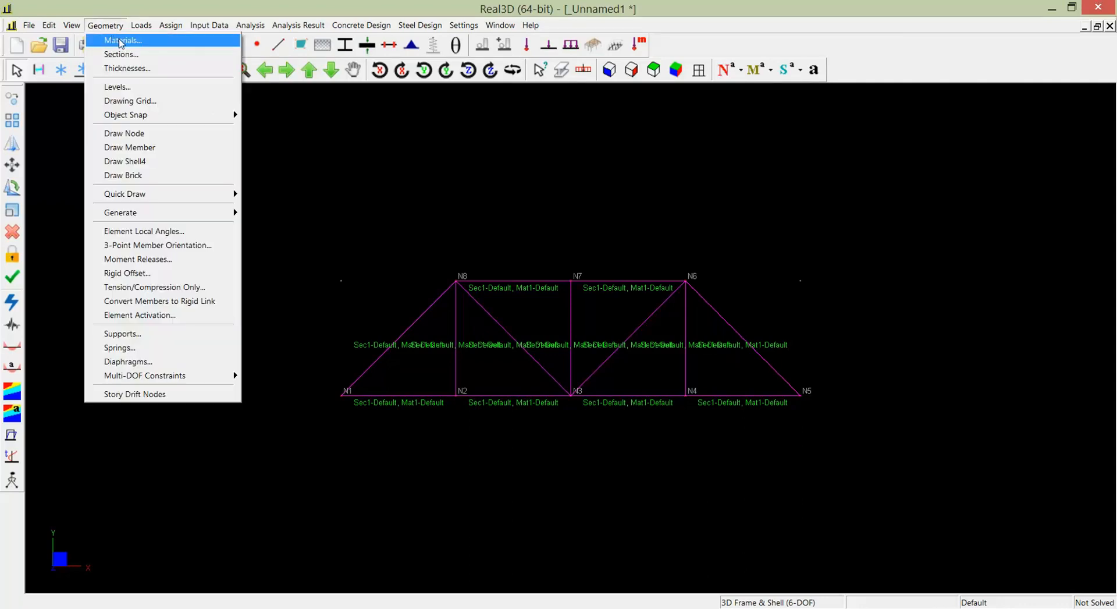
{"action": "left_click", "coordinate": [121, 41]}
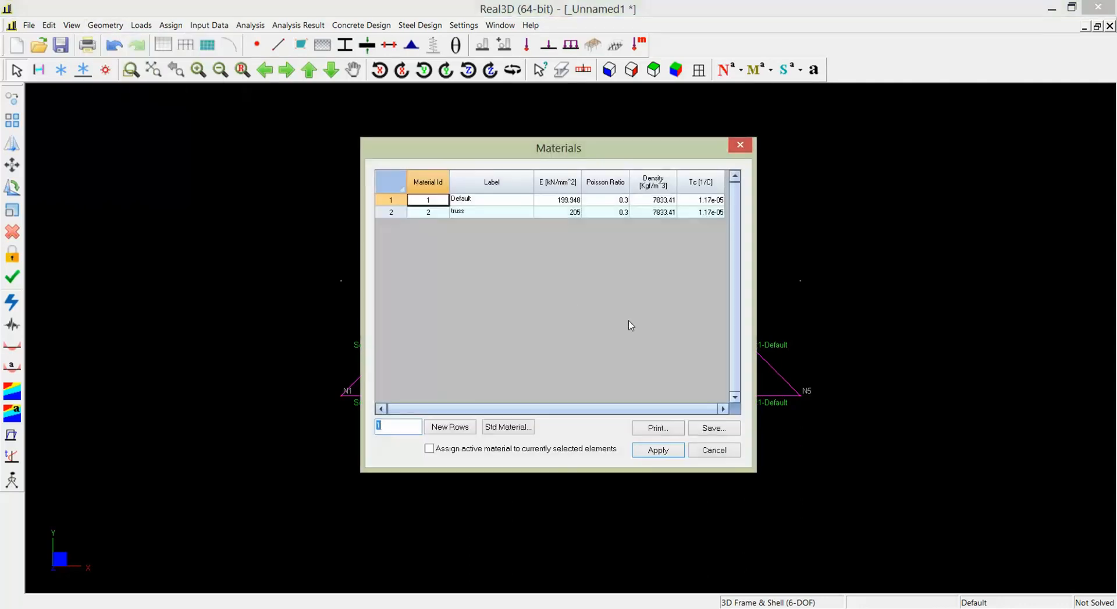
{"action": "left_click", "coordinate": [443, 213]}
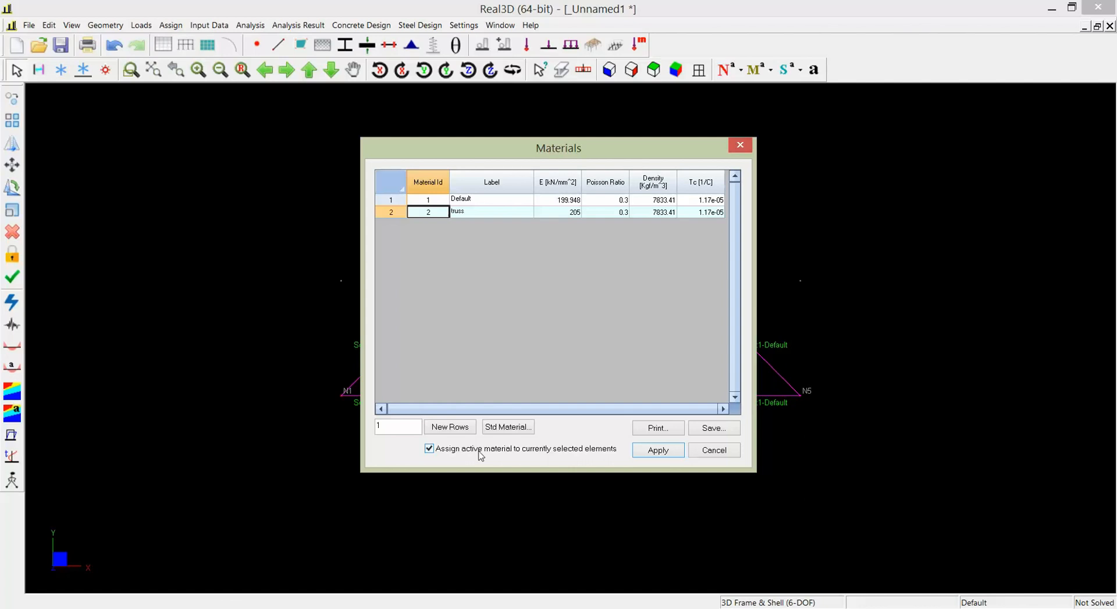
{"action": "left_click", "coordinate": [669, 454]}
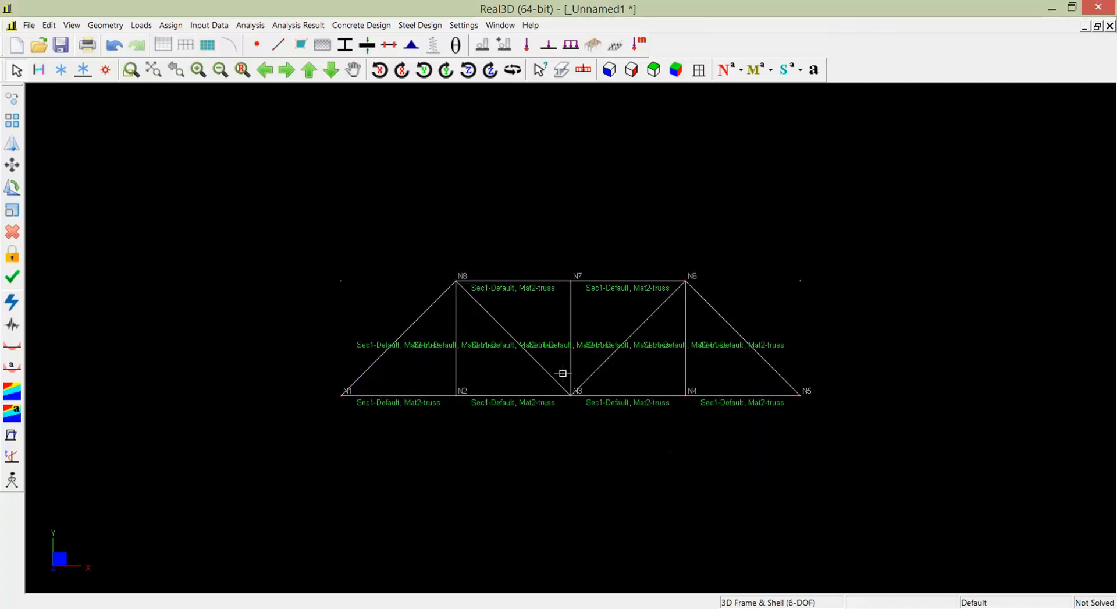
- Assign the bottom section to the four bottom chord members between N1 and N5
{"action": "scroll", "coordinate": [617, 374], "scroll_direction": "up", "scroll_amount": 4}
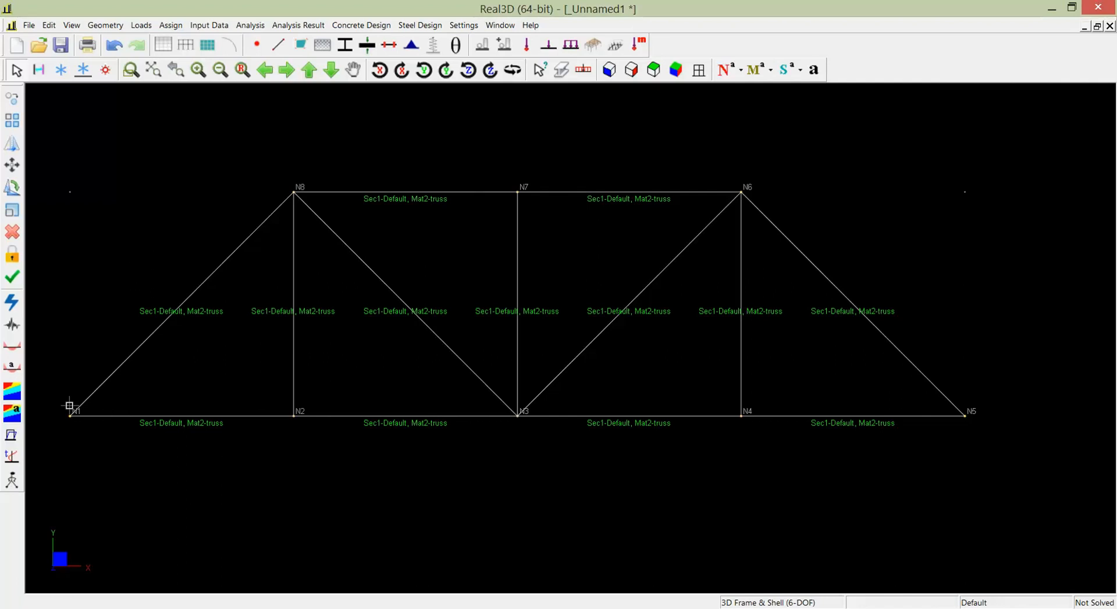
{"action": "left_click_drag", "start_coordinate": [48, 399], "coordinate": [983, 429]}
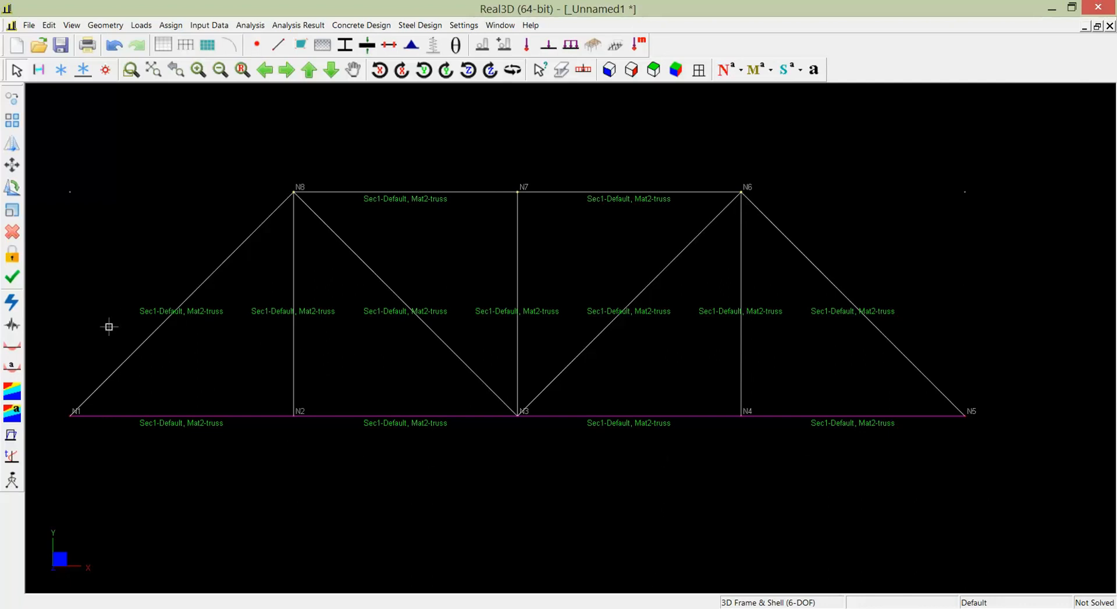
{"action": "left_click", "coordinate": [111, 26]}
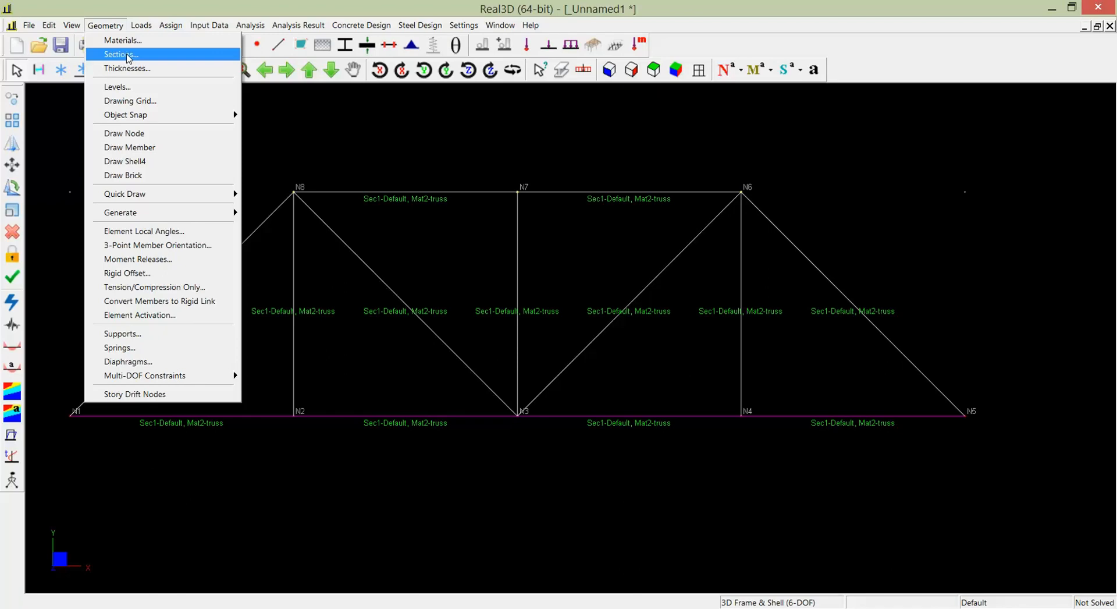
{"action": "left_click", "coordinate": [127, 54]}
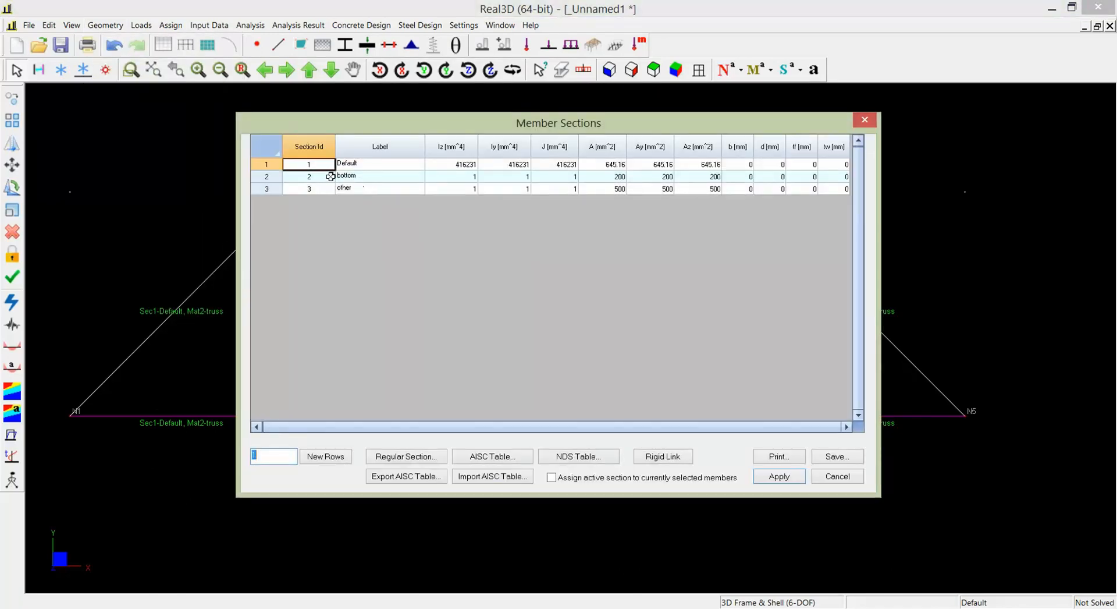
{"action": "left_click", "coordinate": [333, 176]}
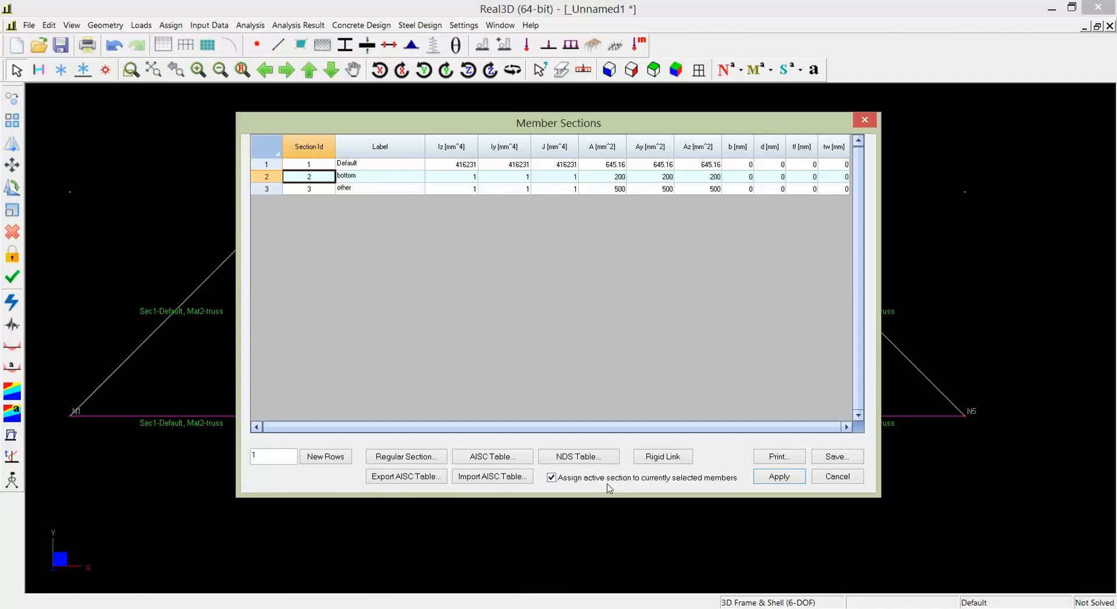
{"action": "left_click", "coordinate": [784, 479]}
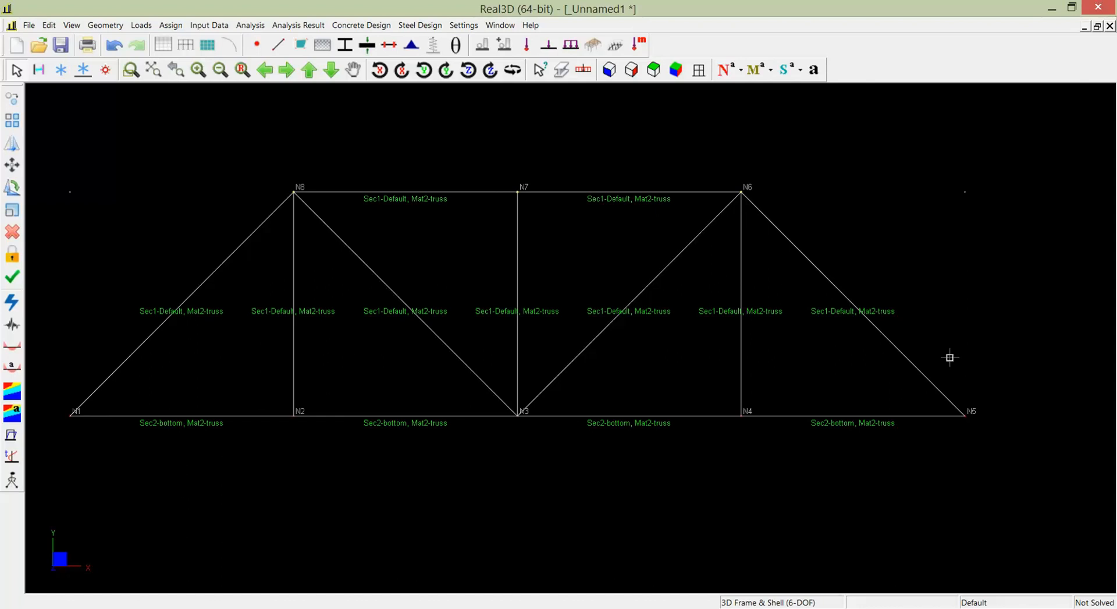
- Assign the other section to the top chord, vertical and diagonal members together
{"action": "left_click_drag", "start_coordinate": [949, 357], "coordinate": [209, 226]}
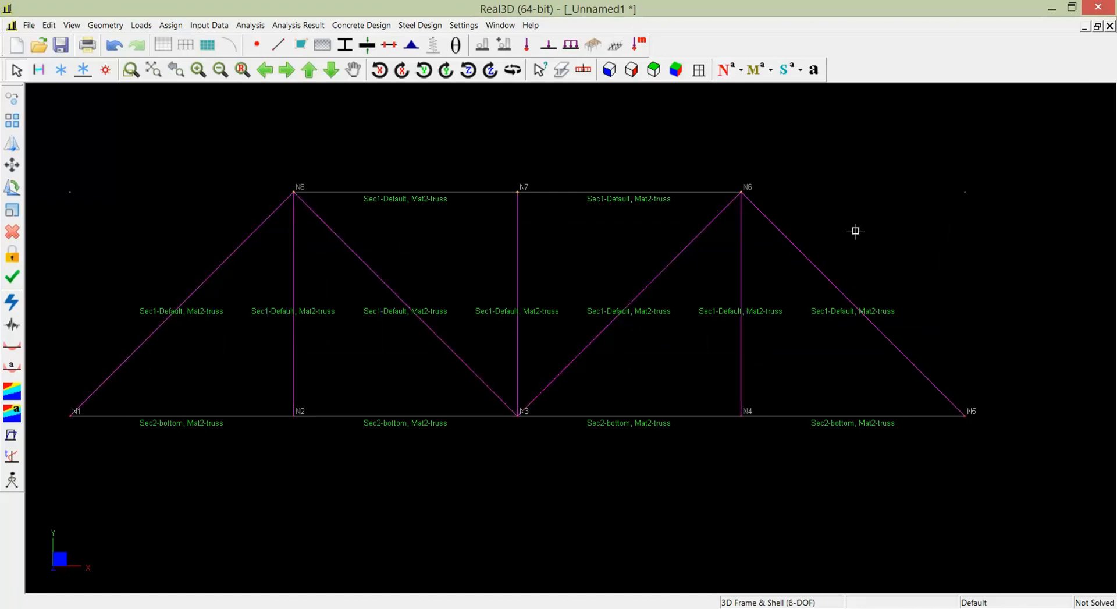
{"action": "left_click_drag", "start_coordinate": [856, 230], "coordinate": [237, 164]}
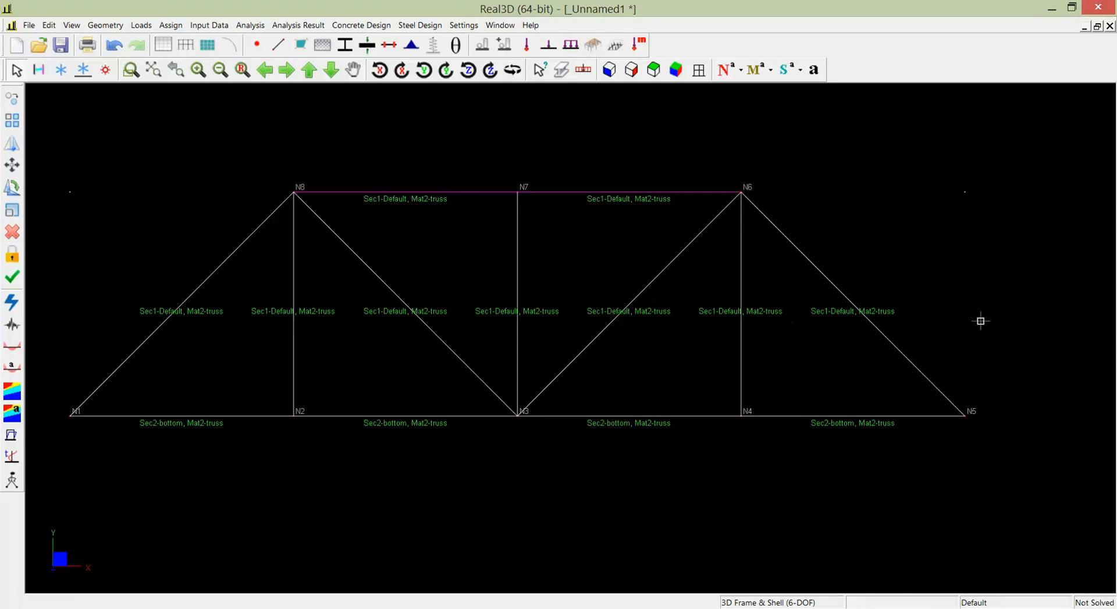
{"action": "left_click_drag", "start_coordinate": [966, 331], "coordinate": [172, 247]}
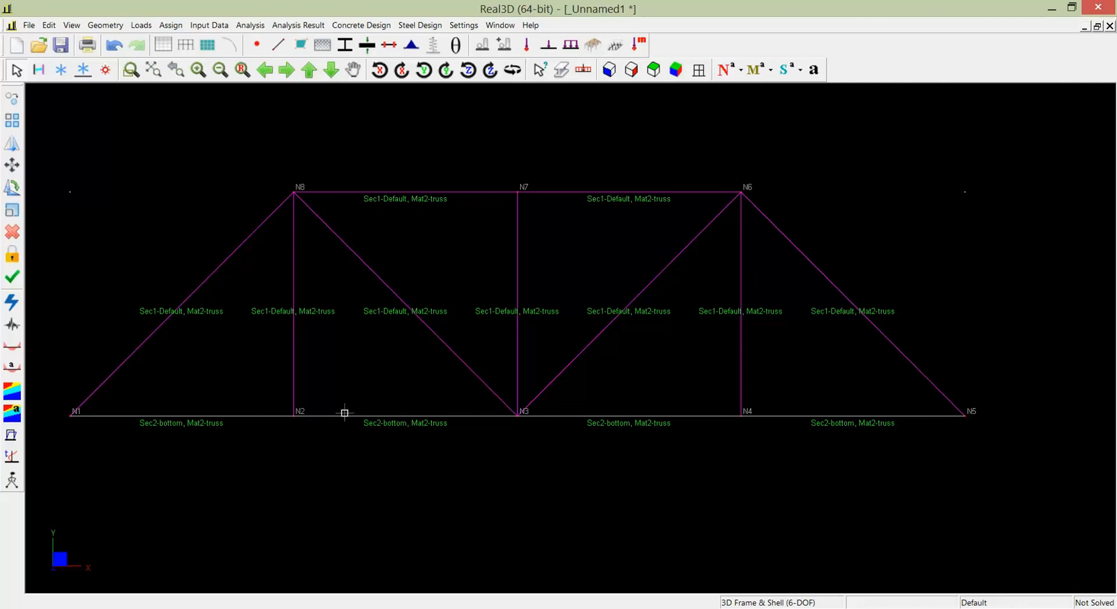
{"action": "left_click", "coordinate": [114, 25]}
{"action": "left_click", "coordinate": [122, 54]}
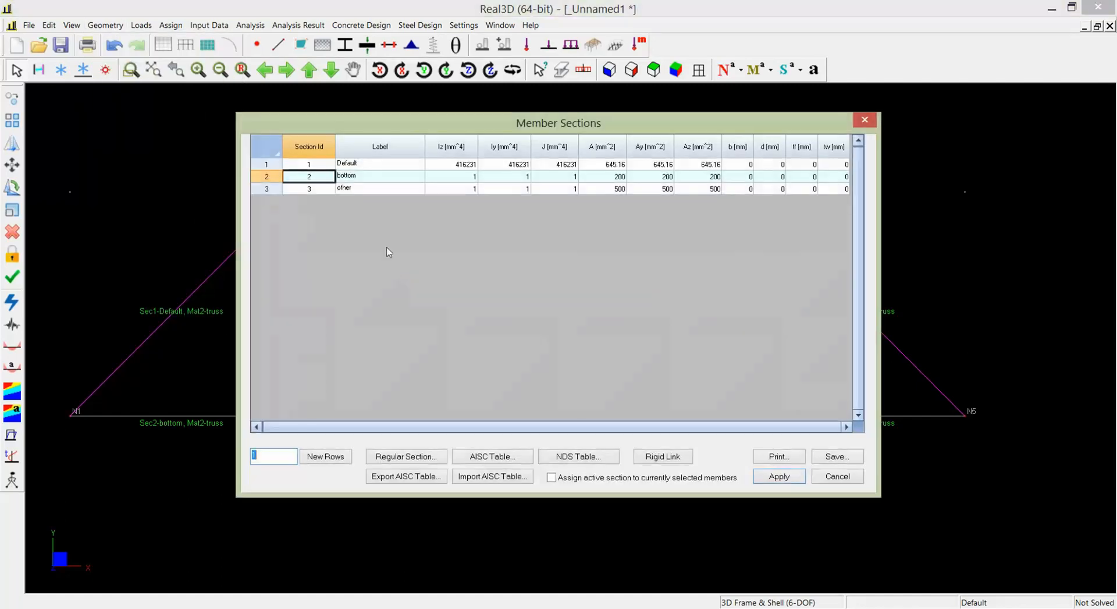
{"action": "left_click", "coordinate": [370, 189]}
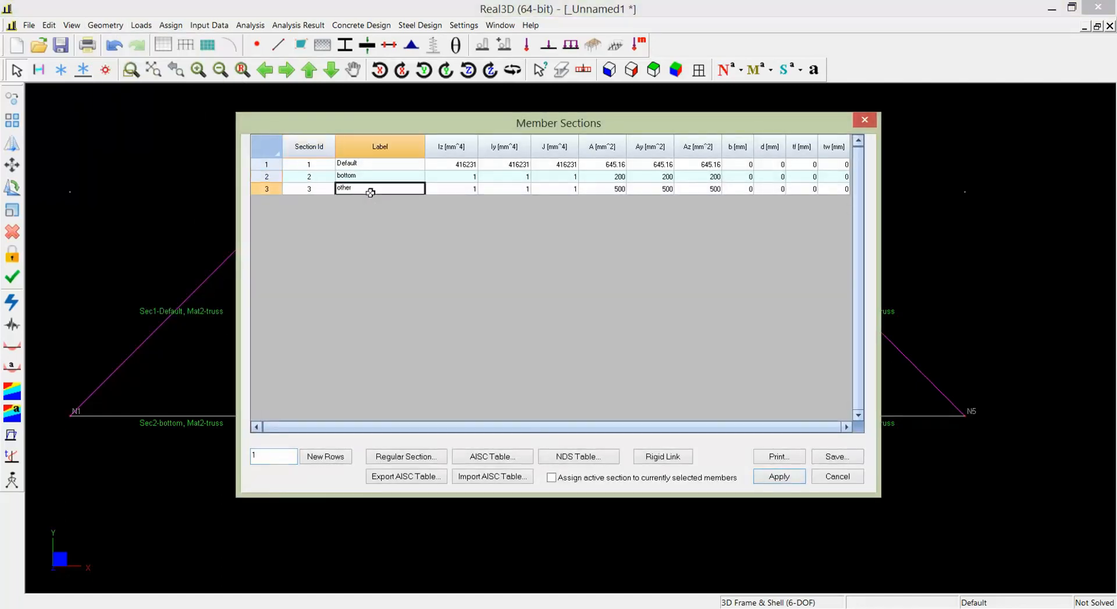
{"action": "left_click", "coordinate": [593, 477]}
{"action": "left_click", "coordinate": [780, 477]}
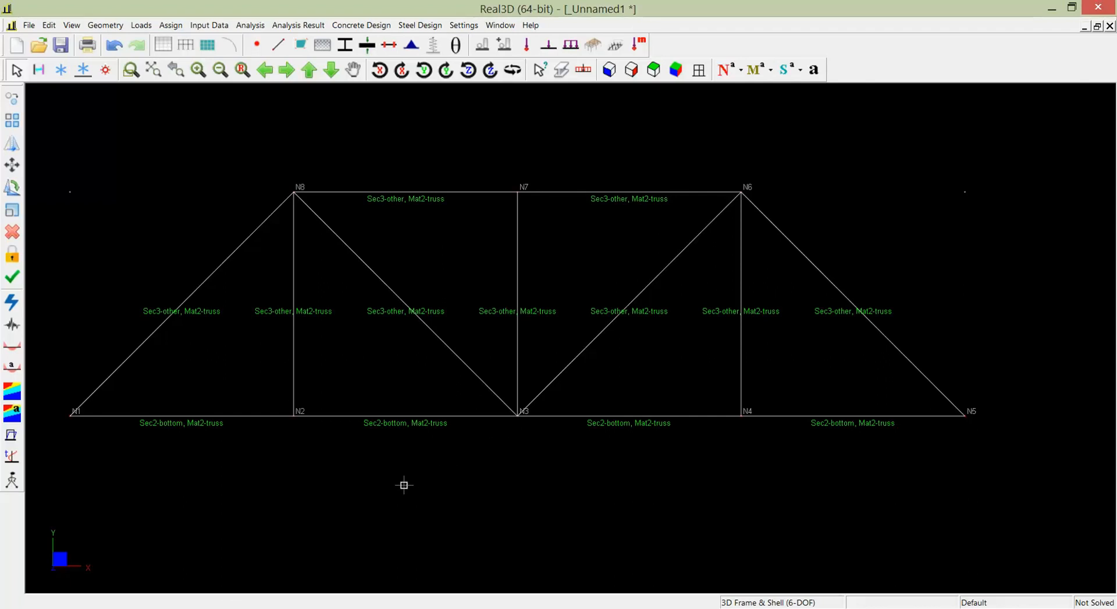
- Assign a pinned support to the bottom chord's end node N1 and end the support assignment
{"action": "key", "text": "ctrl+a"}
{"action": "left_click", "coordinate": [106, 25]}
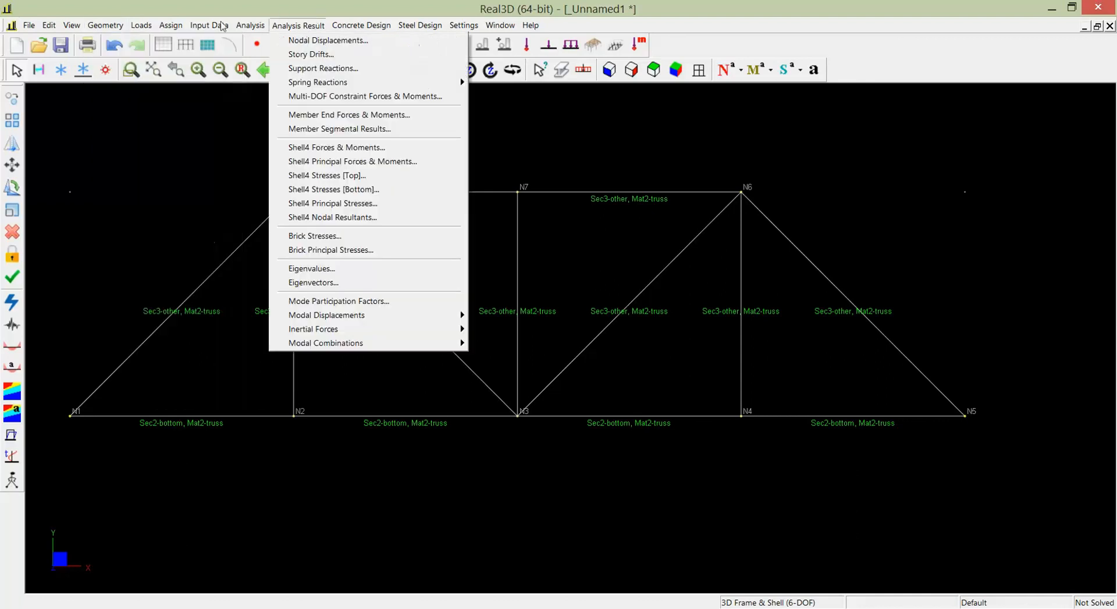
{"action": "mouse_move", "coordinate": [171, 25]}
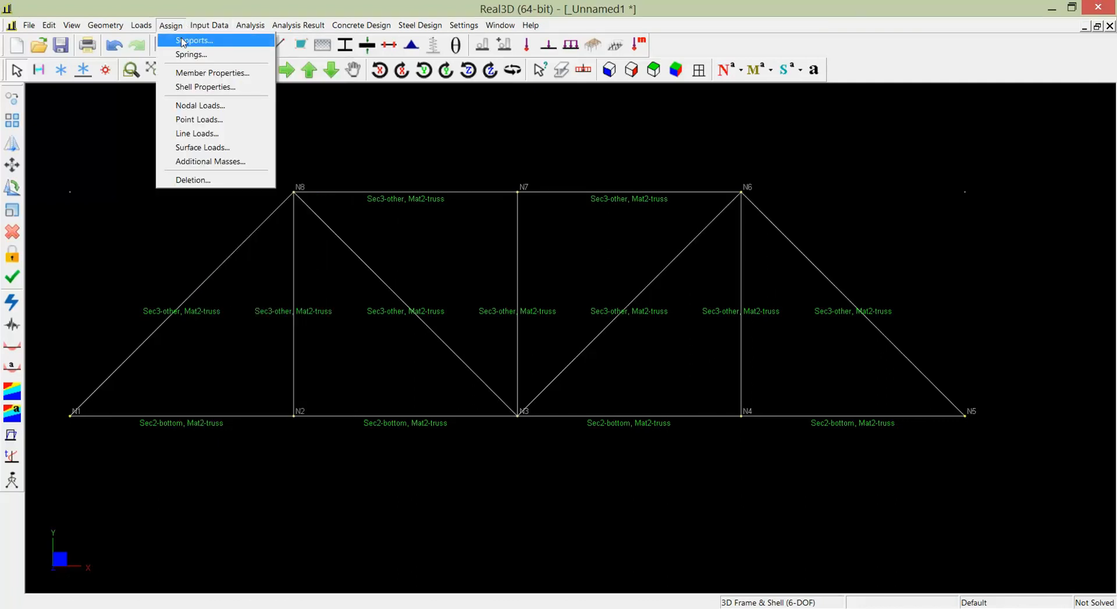
{"action": "left_click", "coordinate": [184, 41]}
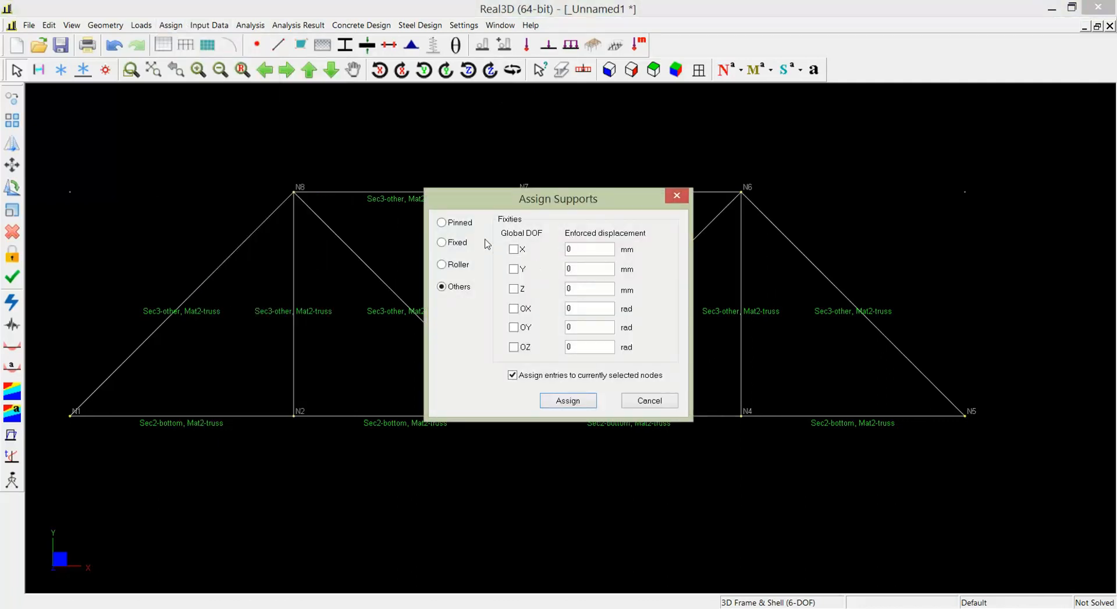
{"action": "left_click", "coordinate": [466, 223]}
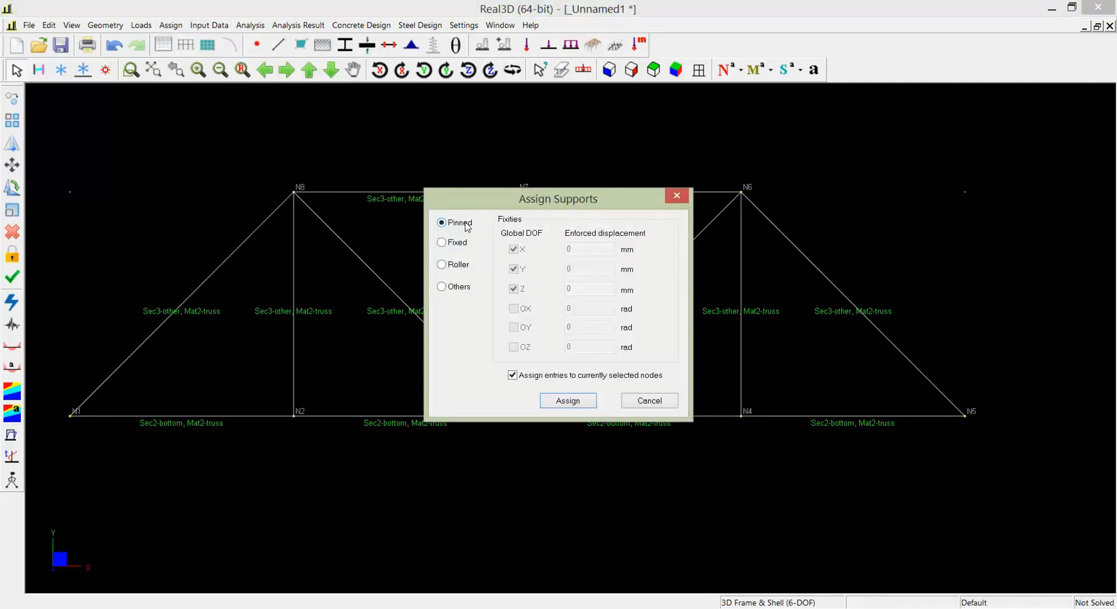
{"action": "left_click", "coordinate": [574, 403]}
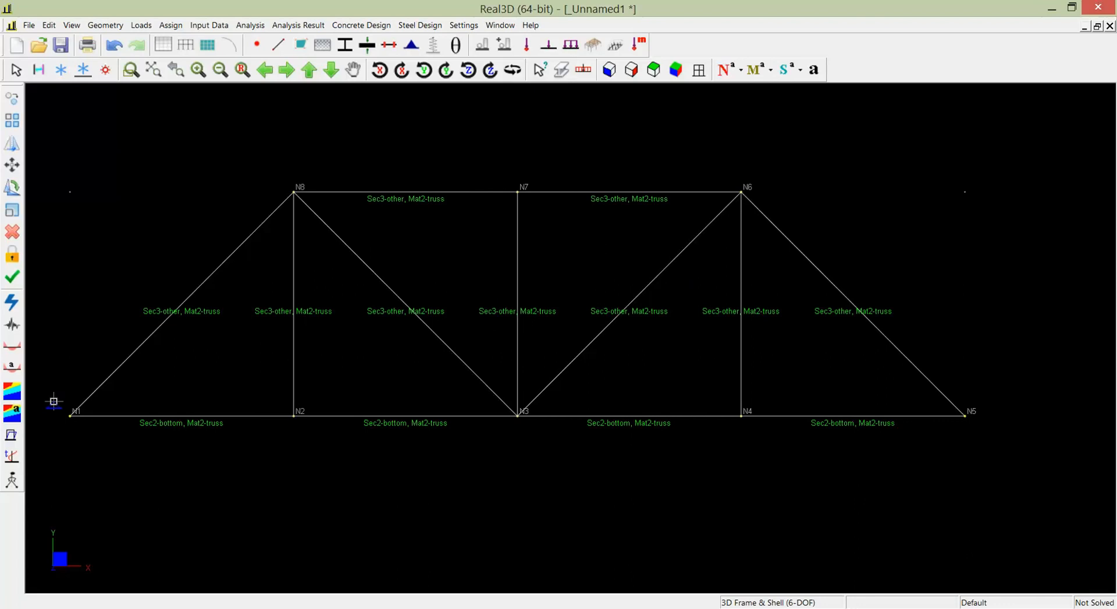
{"action": "left_click_drag", "start_coordinate": [54, 401], "coordinate": [88, 437]}
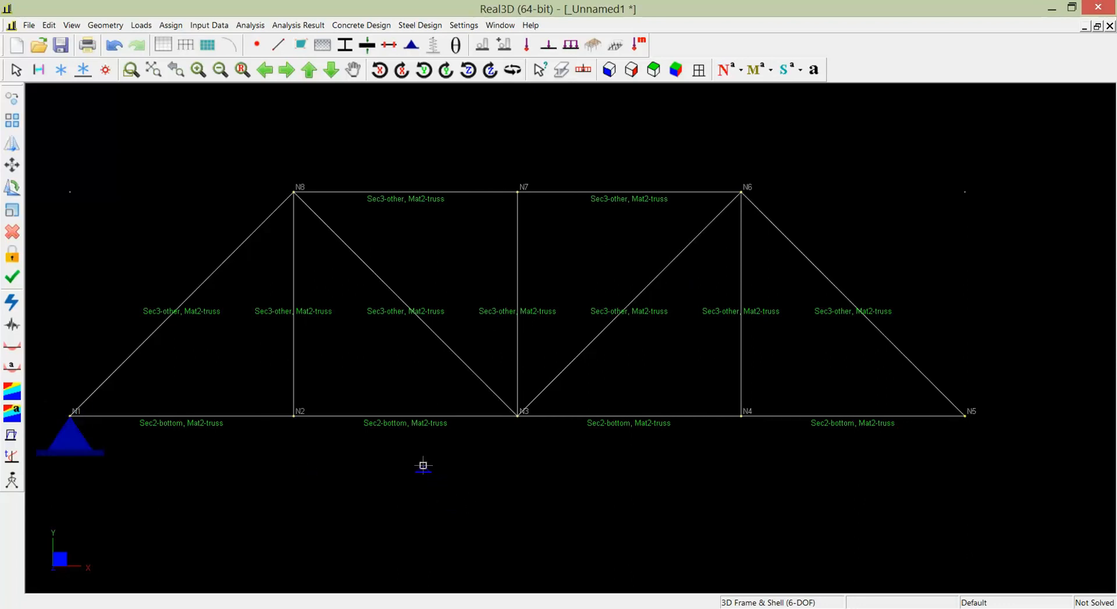
{"action": "key", "text": "Escape"}
- Assign a support at node N3 that restrains Y and Z, with an enforced Y displacement of -12 mm
{"action": "left_click", "coordinate": [171, 25]}
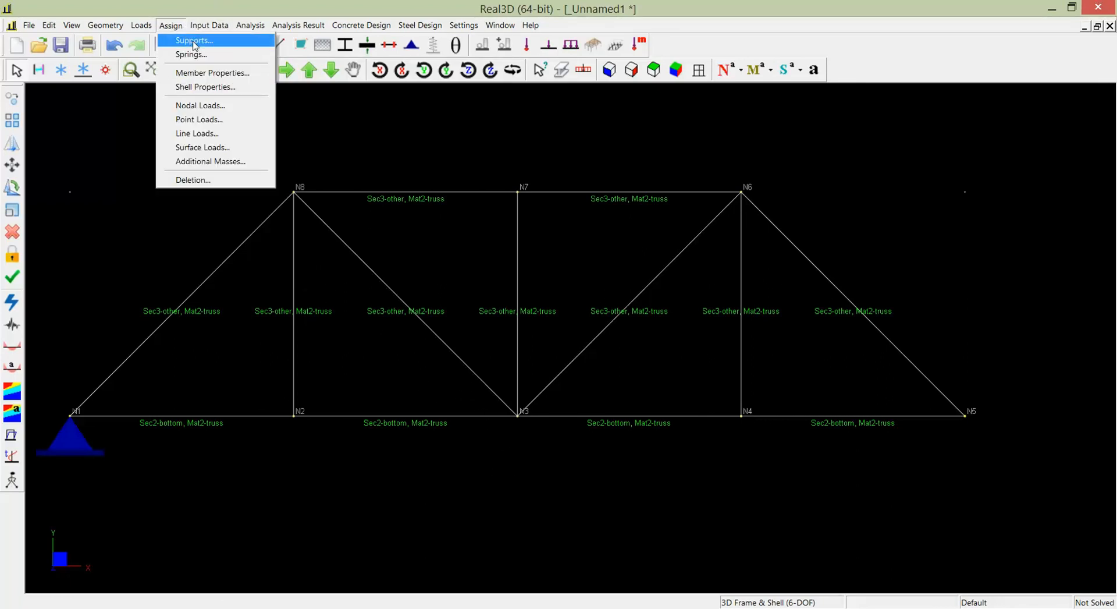
{"action": "left_click", "coordinate": [185, 40]}
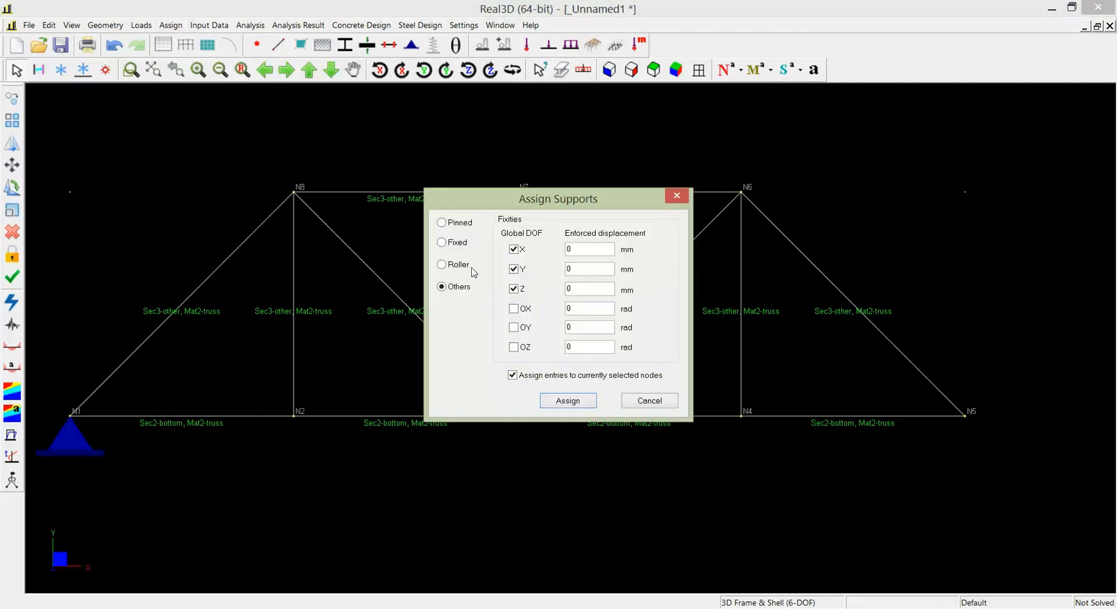
{"action": "left_click", "coordinate": [456, 265]}
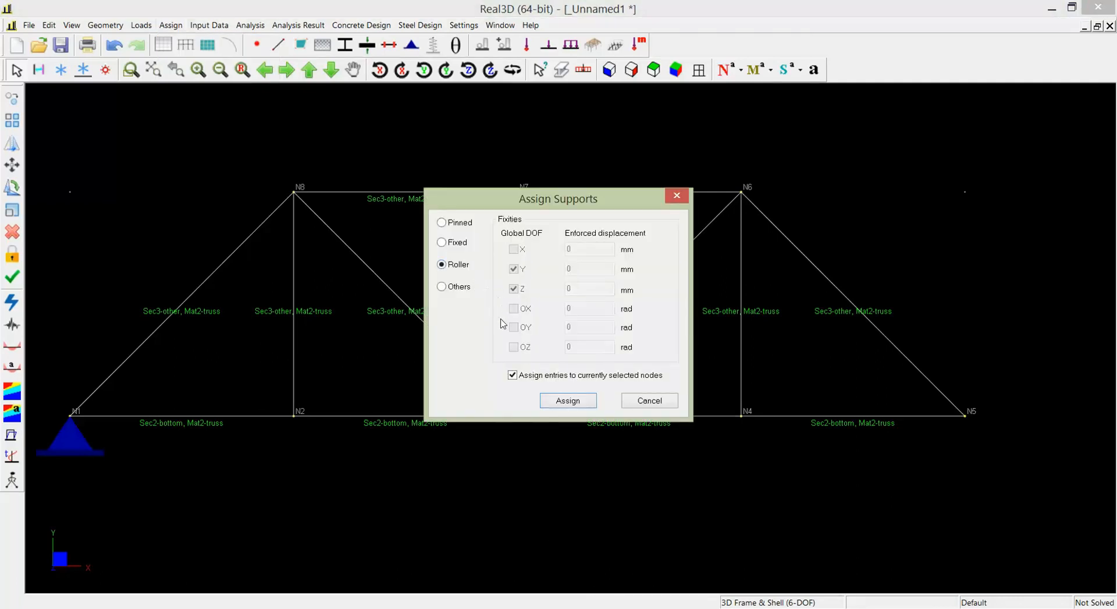
{"action": "left_click", "coordinate": [466, 287]}
{"action": "left_click", "coordinate": [597, 270]}
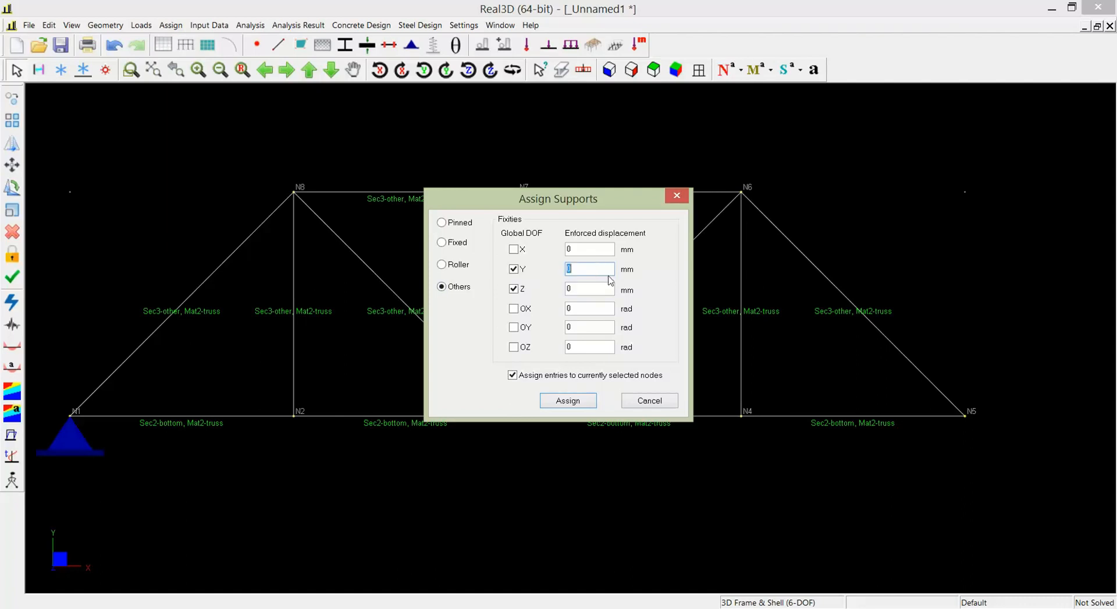
{"action": "key", "text": "BackSpace"}
{"action": "type", "text": "-12"}
{"action": "left_click", "coordinate": [590, 400]}
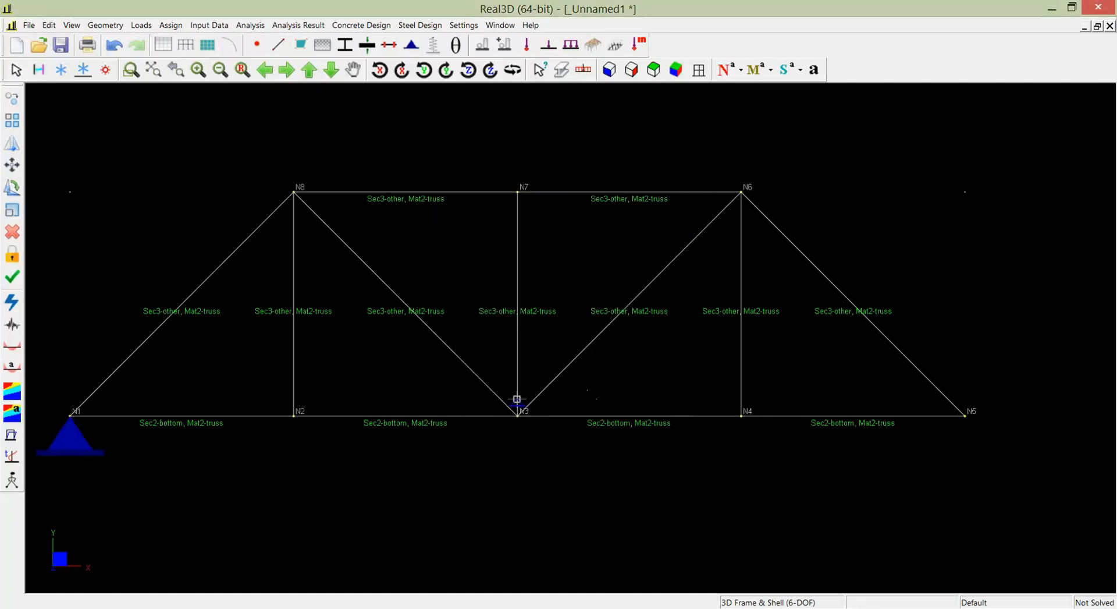
{"action": "left_click_drag", "start_coordinate": [504, 396], "coordinate": [538, 437]}
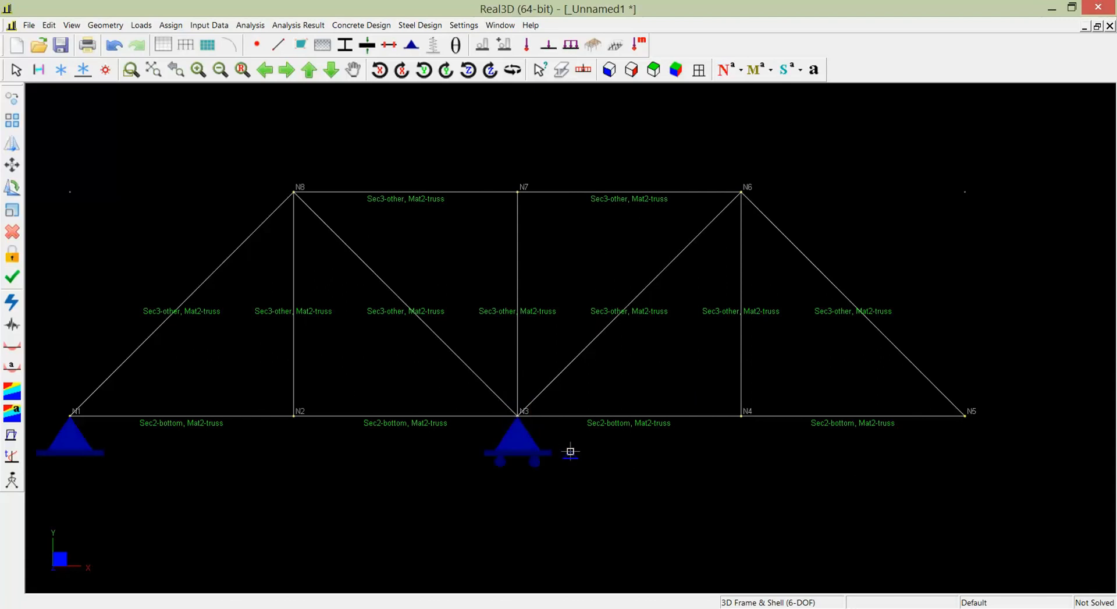
{"action": "key", "text": "Escape"}
- Assign a support at node N5 that restrains Y and Z, with the enforced Y displacement set to 0 mm
{"action": "left_click", "coordinate": [171, 26]}
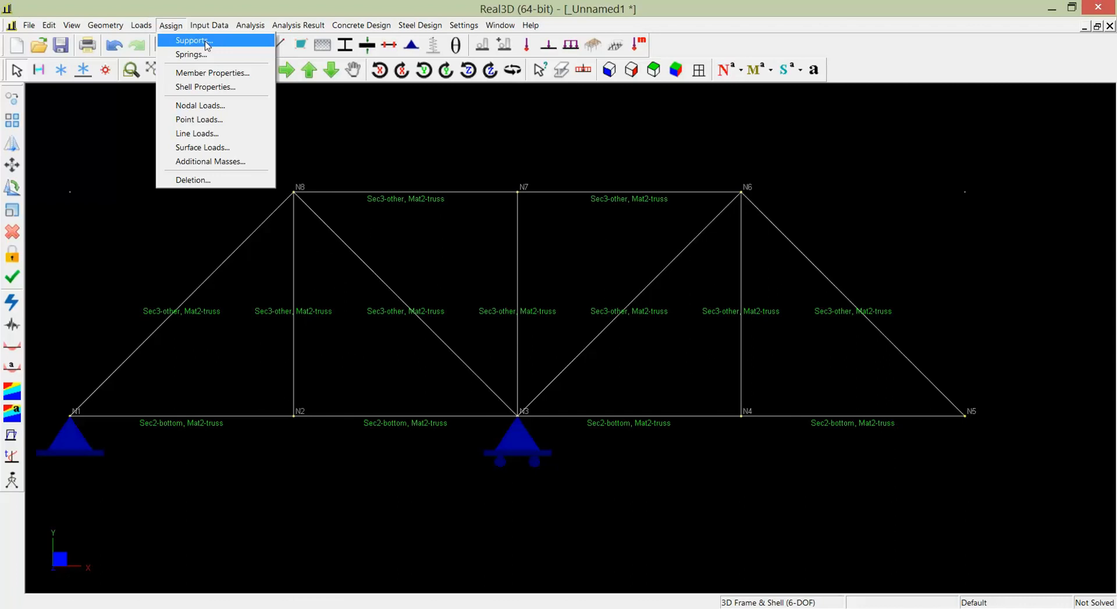
{"action": "left_click", "coordinate": [192, 41]}
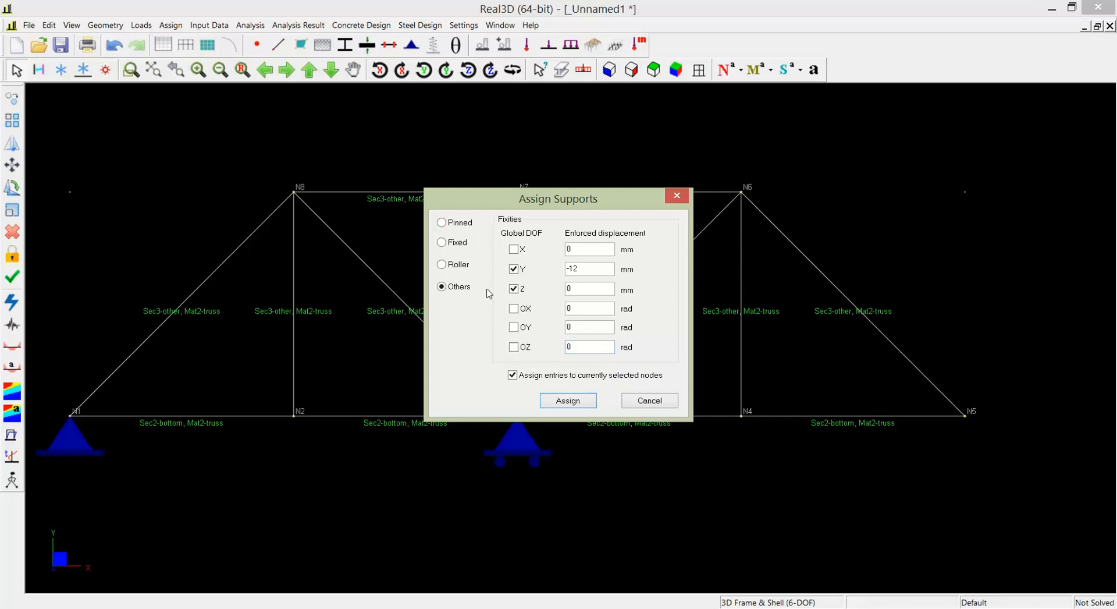
{"action": "left_click_drag", "start_coordinate": [592, 269], "coordinate": [563, 269]}
{"action": "type", "text": "0"}
{"action": "left_click", "coordinate": [568, 400]}
{"action": "left_click_drag", "start_coordinate": [943, 391], "coordinate": [998, 446]}
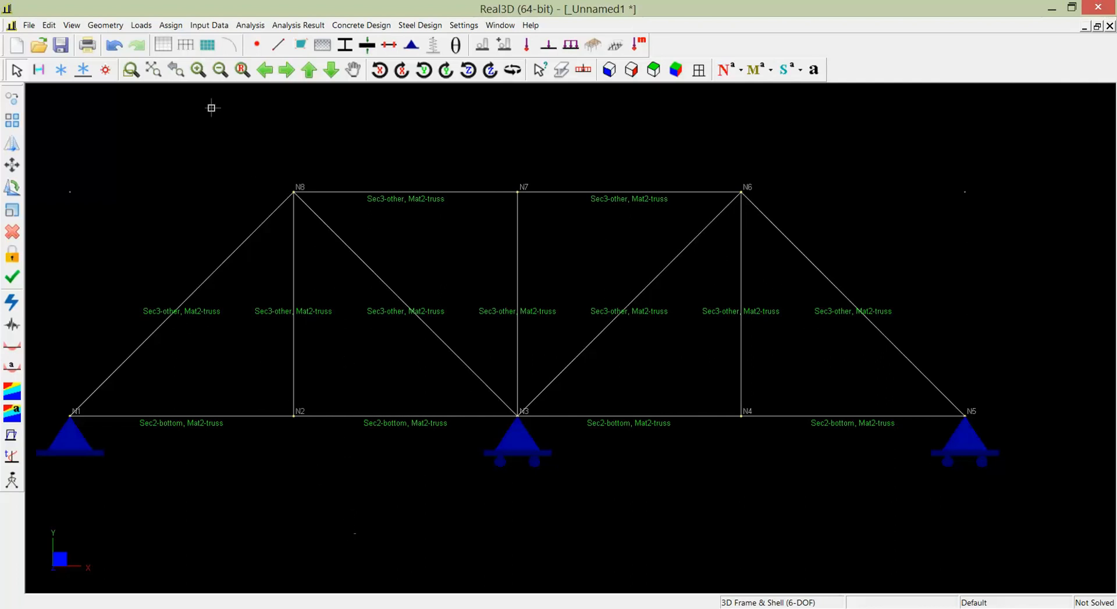
- Assign nodal loads of -50 kN in the Y direction to top chord nodes N8 and N6, in the Default load case
{"action": "left_click", "coordinate": [170, 25]}
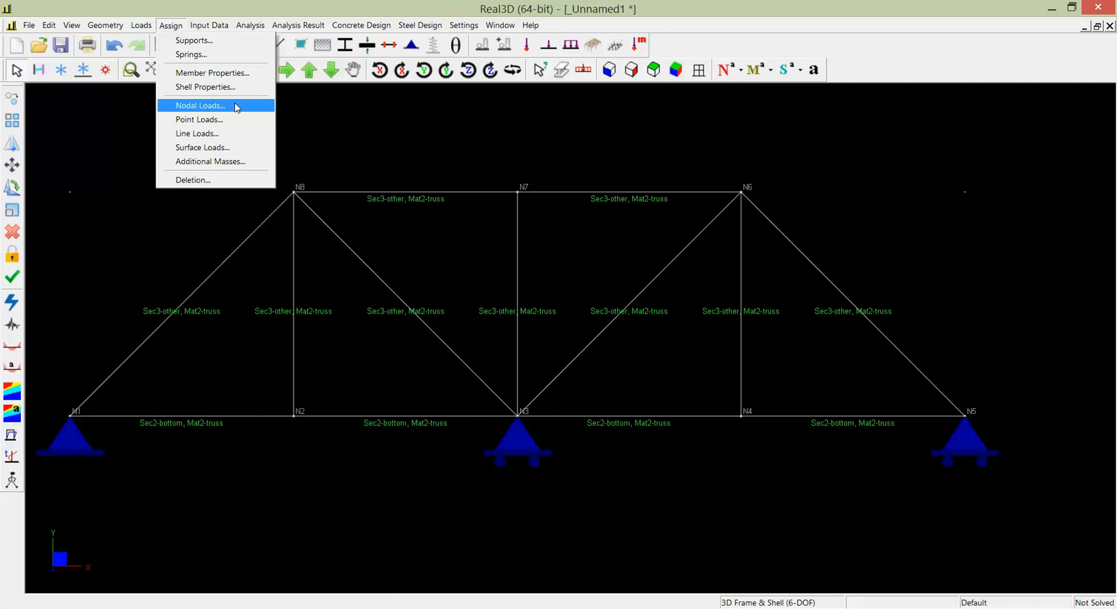
{"action": "left_click", "coordinate": [235, 106]}
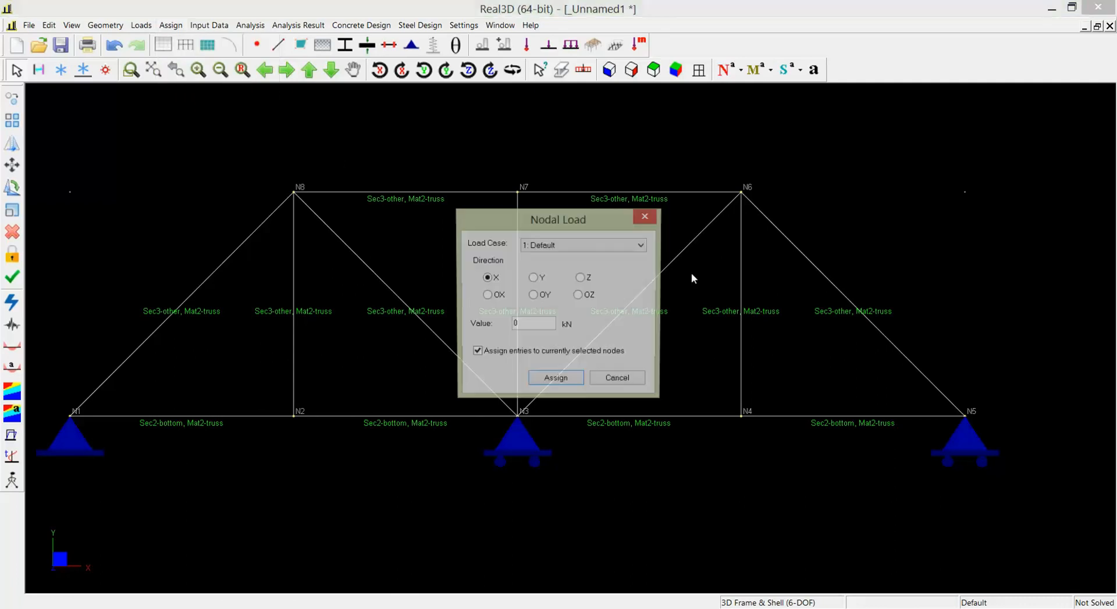
{"action": "left_click", "coordinate": [535, 278]}
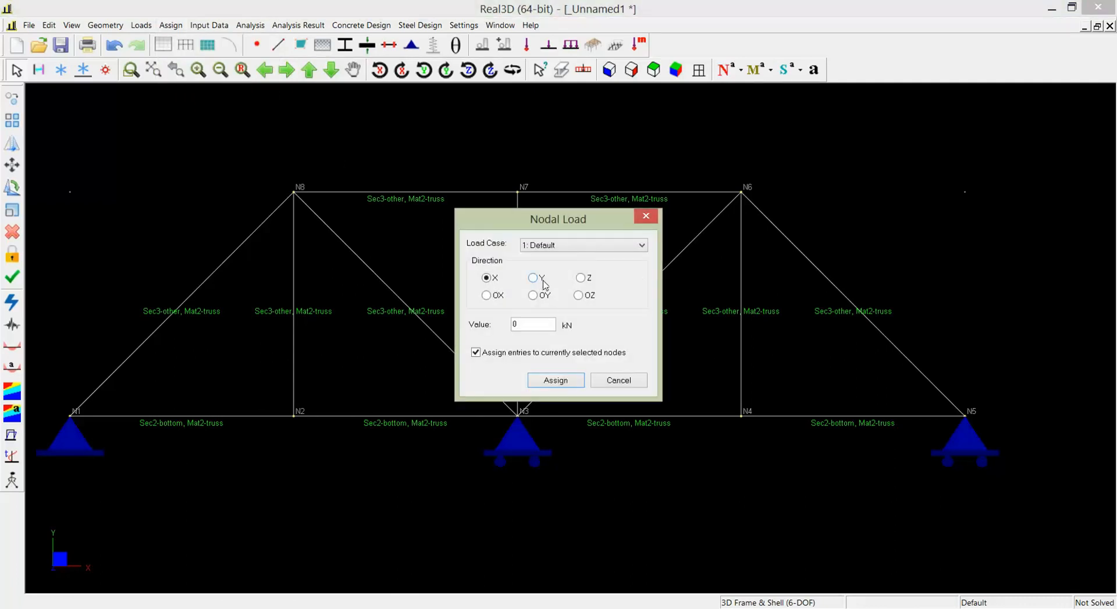
{"action": "double_click", "coordinate": [547, 320]}
{"action": "type", "text": "-50"}
{"action": "left_click", "coordinate": [550, 382]}
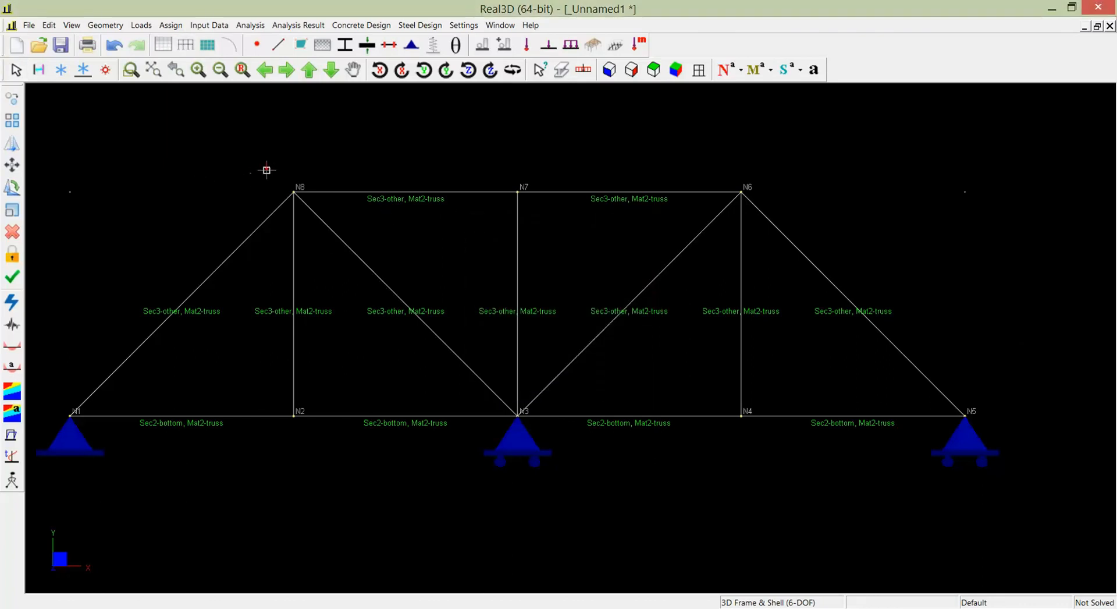
{"action": "left_click_drag", "start_coordinate": [267, 170], "coordinate": [325, 202]}
{"action": "left_click_drag", "start_coordinate": [721, 176], "coordinate": [762, 214]}
{"action": "key", "text": "Escape"}
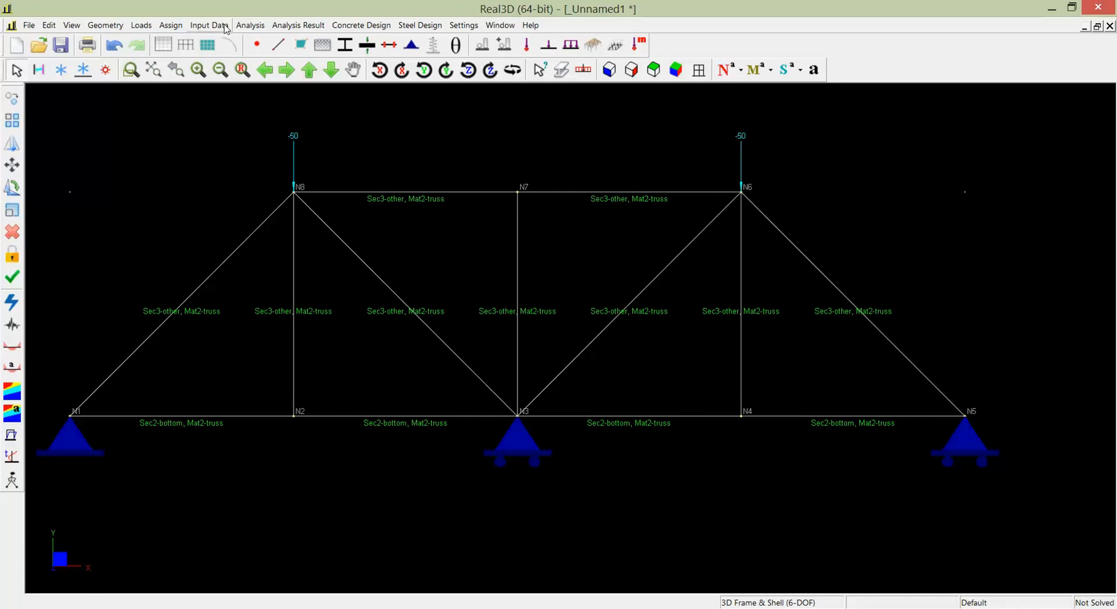
- Assign a nodal load of -100 kN in the Y direction to the top chord's middle node N7
{"action": "left_click", "coordinate": [171, 26]}
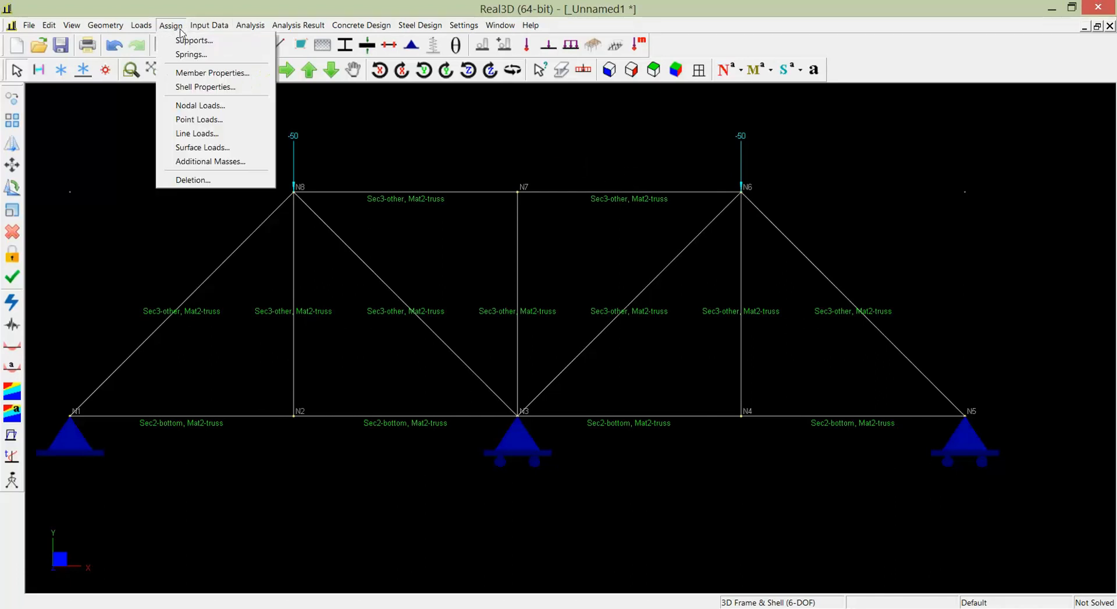
{"action": "left_click", "coordinate": [217, 109]}
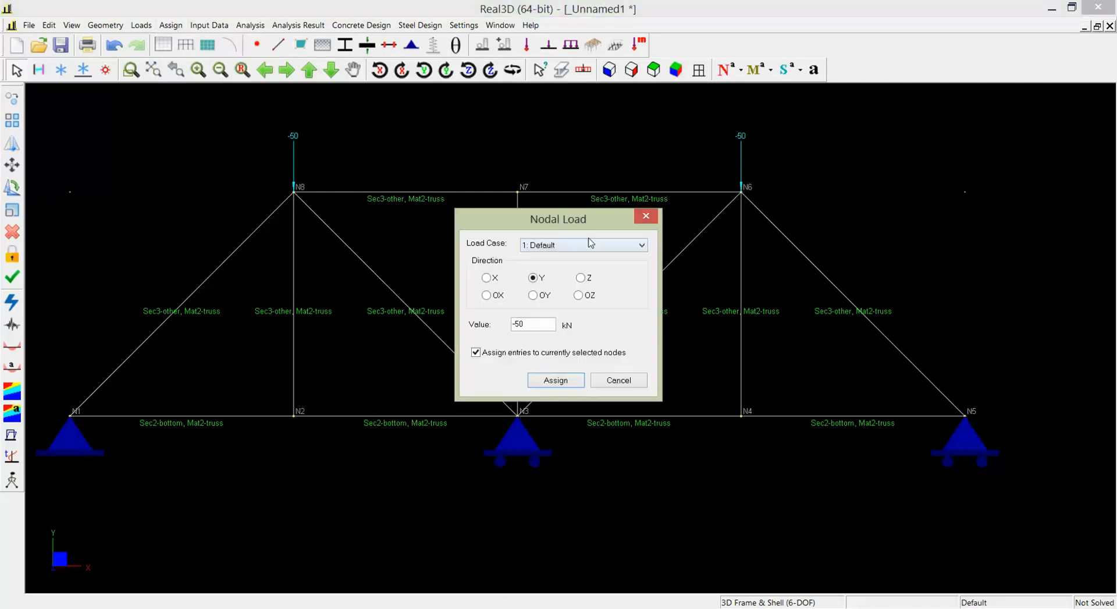
{"action": "key", "text": "BackSpace"}
{"action": "key", "text": "BackSpace"}
{"action": "type", "text": "100"}
{"action": "left_click", "coordinate": [553, 380]}
{"action": "left_click_drag", "start_coordinate": [507, 171], "coordinate": [544, 208]}
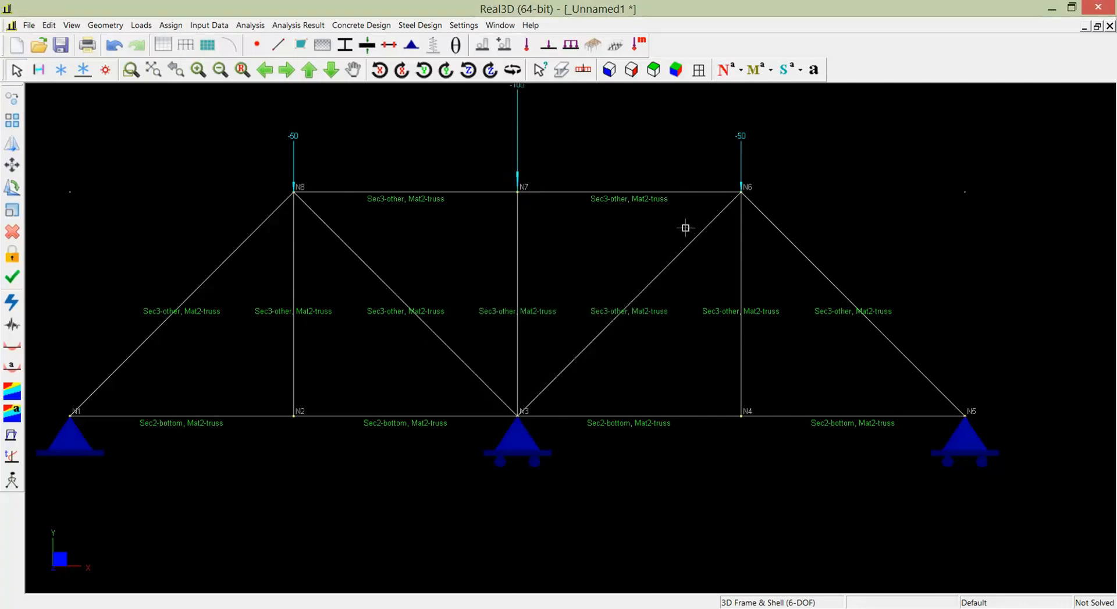
- Assign a horizontal nodal load of 15 kN in the X direction to node N6
{"action": "left_click", "coordinate": [172, 26]}
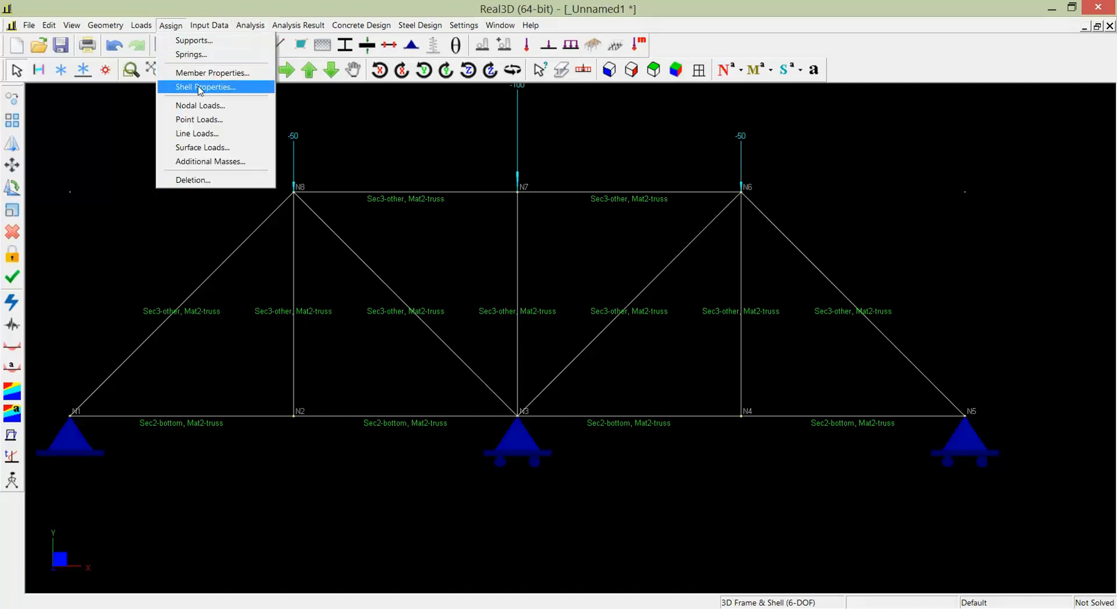
{"action": "left_click", "coordinate": [204, 106]}
{"action": "left_click", "coordinate": [495, 279]}
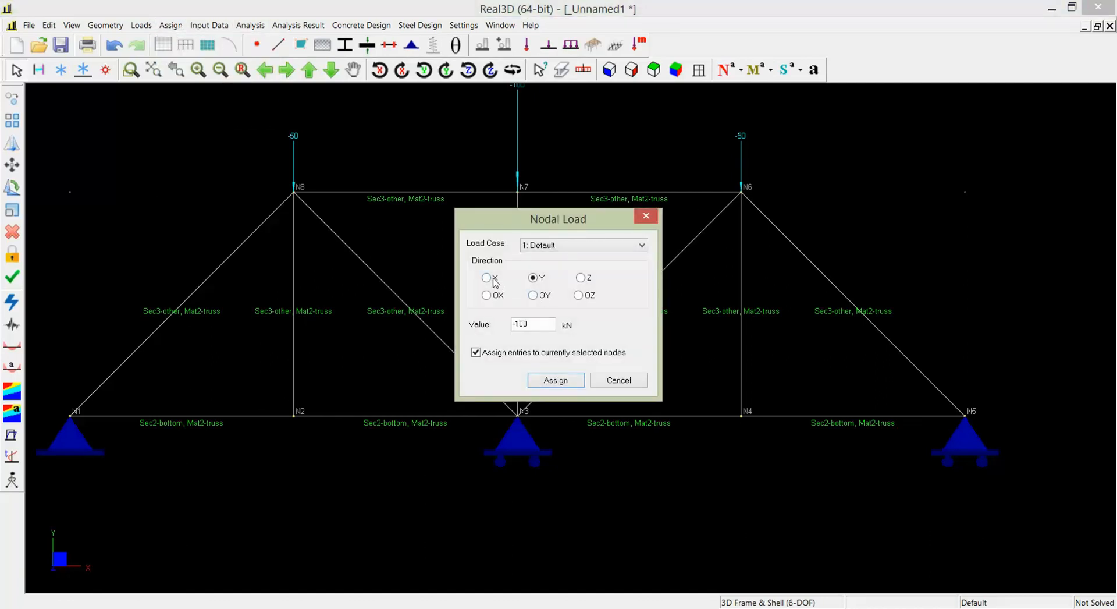
{"action": "double_click", "coordinate": [539, 324]}
{"action": "type", "text": "15"}
{"action": "left_click", "coordinate": [576, 381]}
{"action": "left_click", "coordinate": [761, 205]}
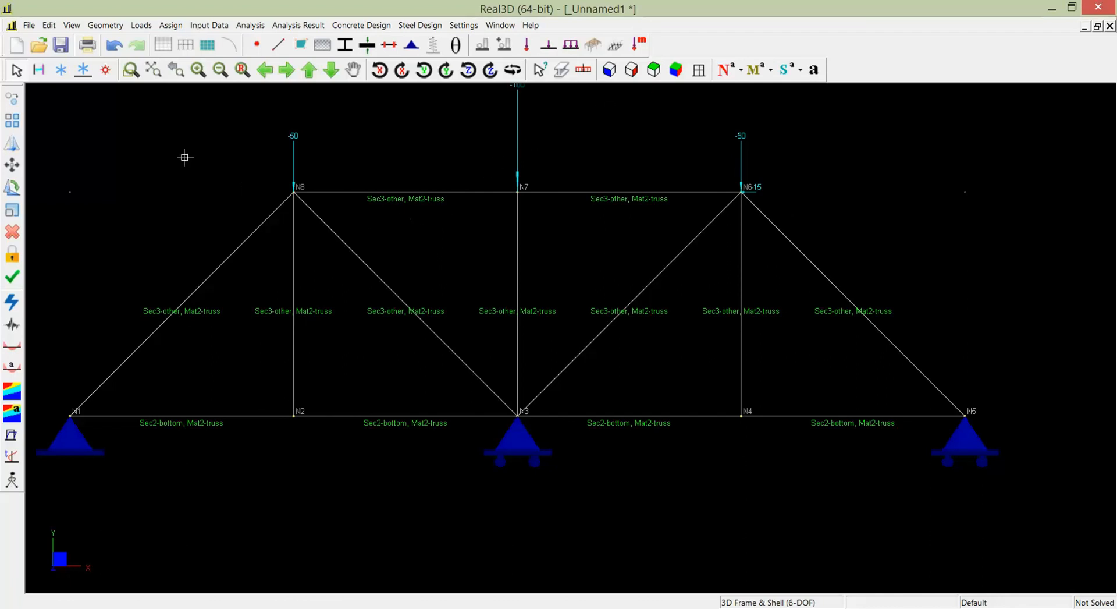
- Review the model's load cases and close the list without changes
{"action": "left_click", "coordinate": [147, 25]}
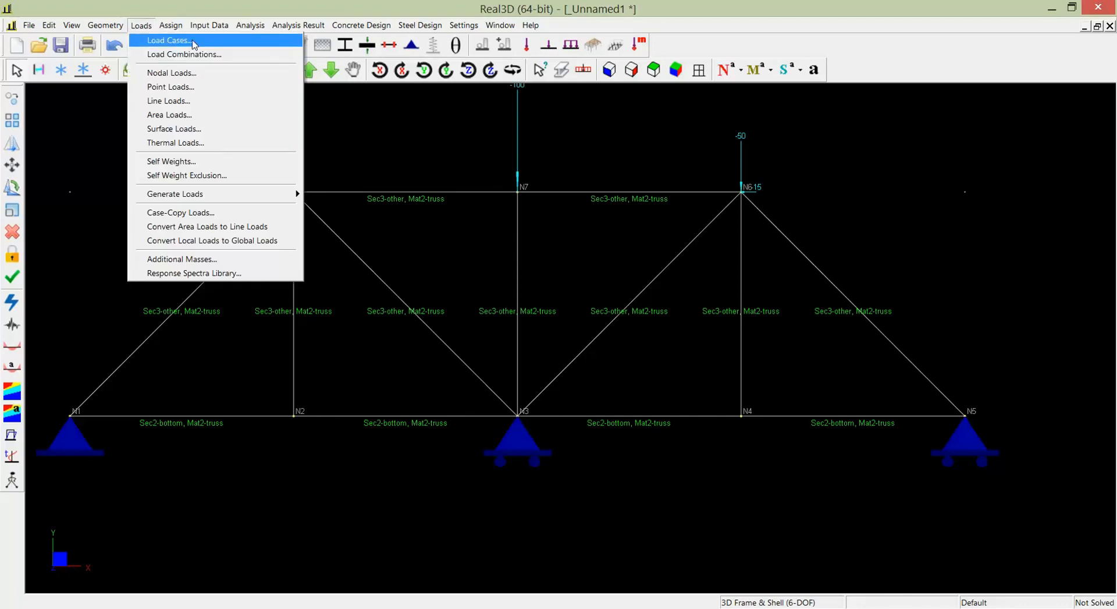
{"action": "left_click", "coordinate": [169, 40]}
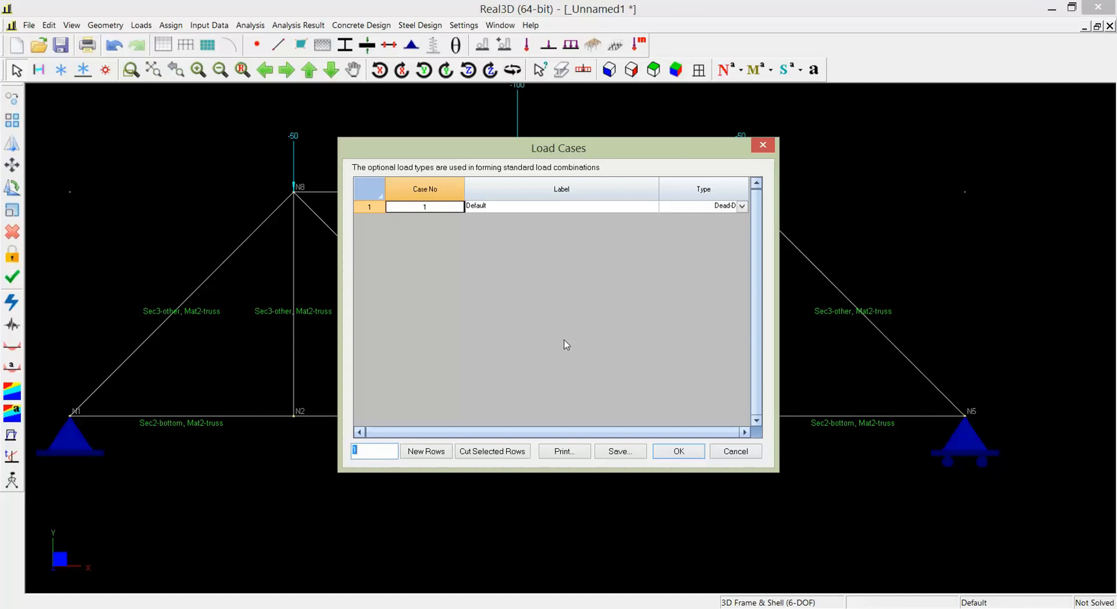
{"action": "left_click", "coordinate": [732, 452]}
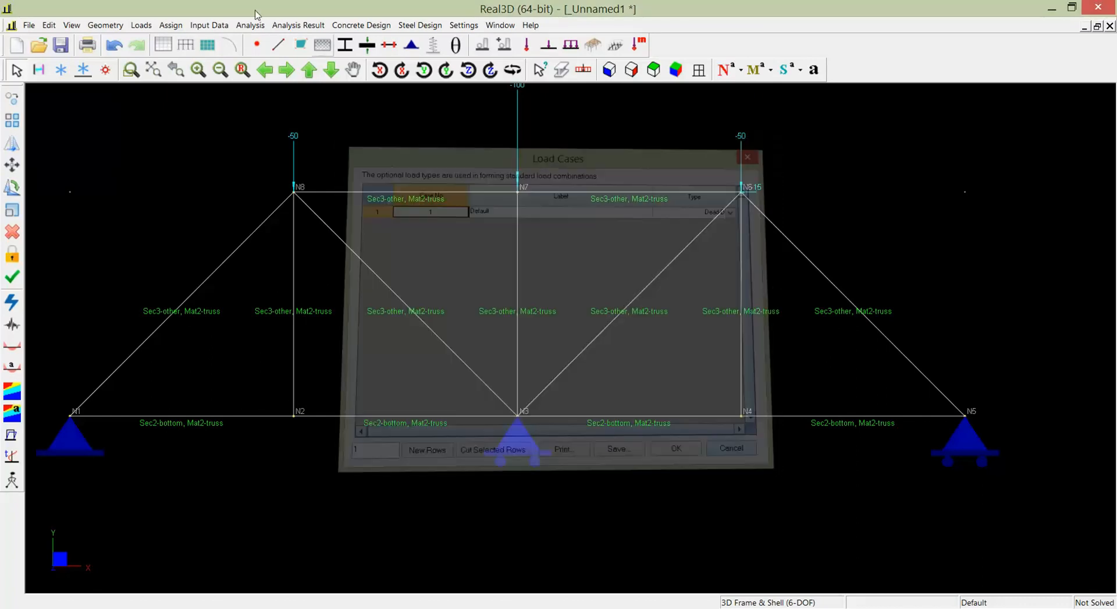
- Review the case and factor of the Default load combination, and close the load combinations without changes
{"action": "left_click", "coordinate": [170, 25]}
{"action": "mouse_move", "coordinate": [142, 25]}
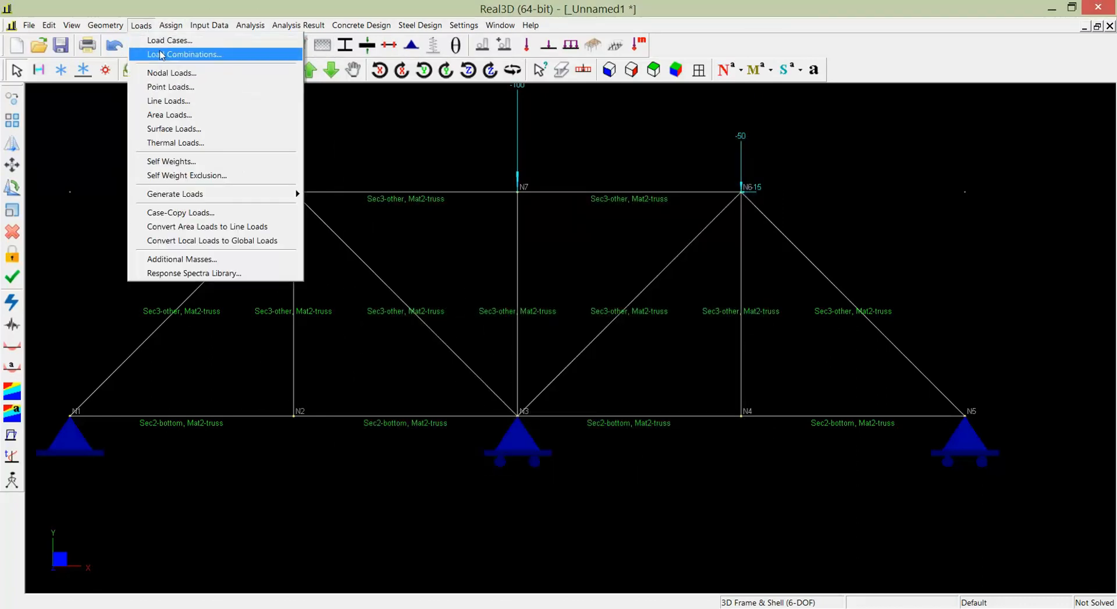
{"action": "left_click", "coordinate": [162, 54]}
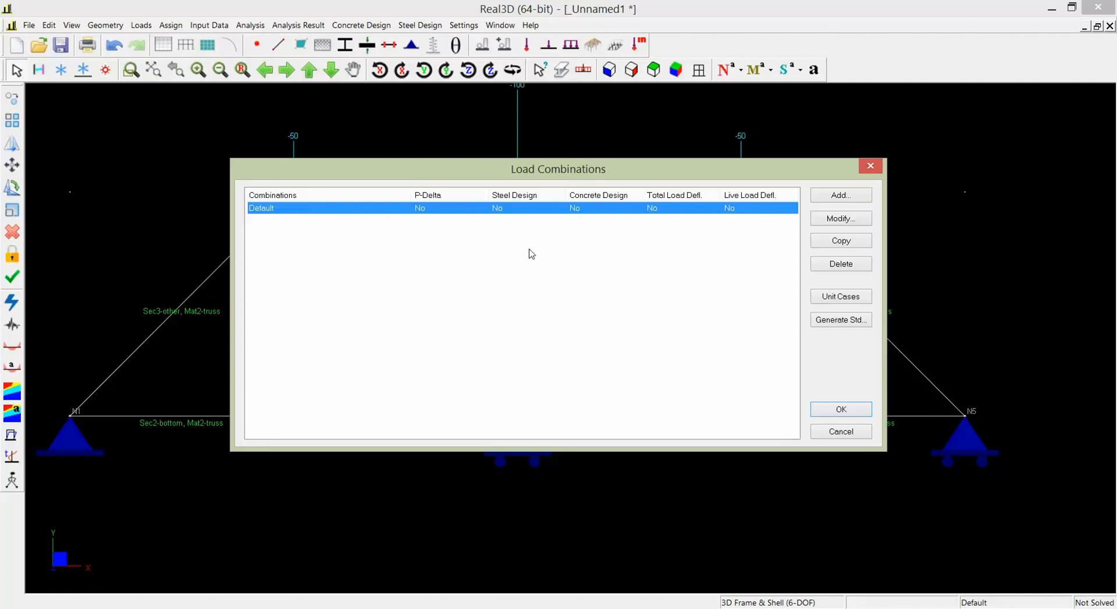
{"action": "double_click", "coordinate": [504, 210]}
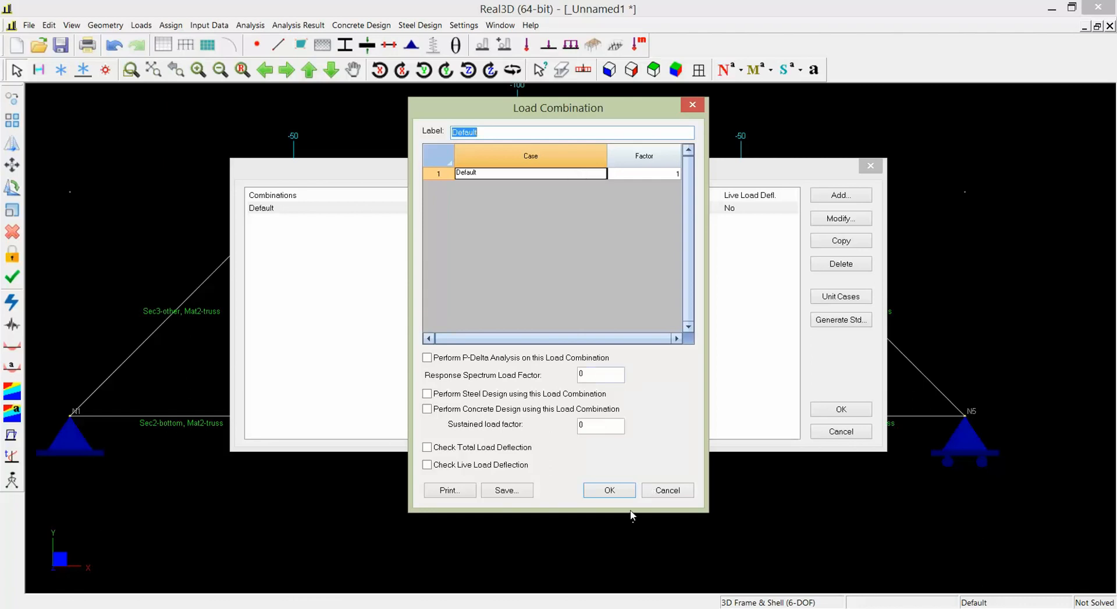
{"action": "left_click", "coordinate": [665, 490]}
{"action": "left_click", "coordinate": [822, 432]}
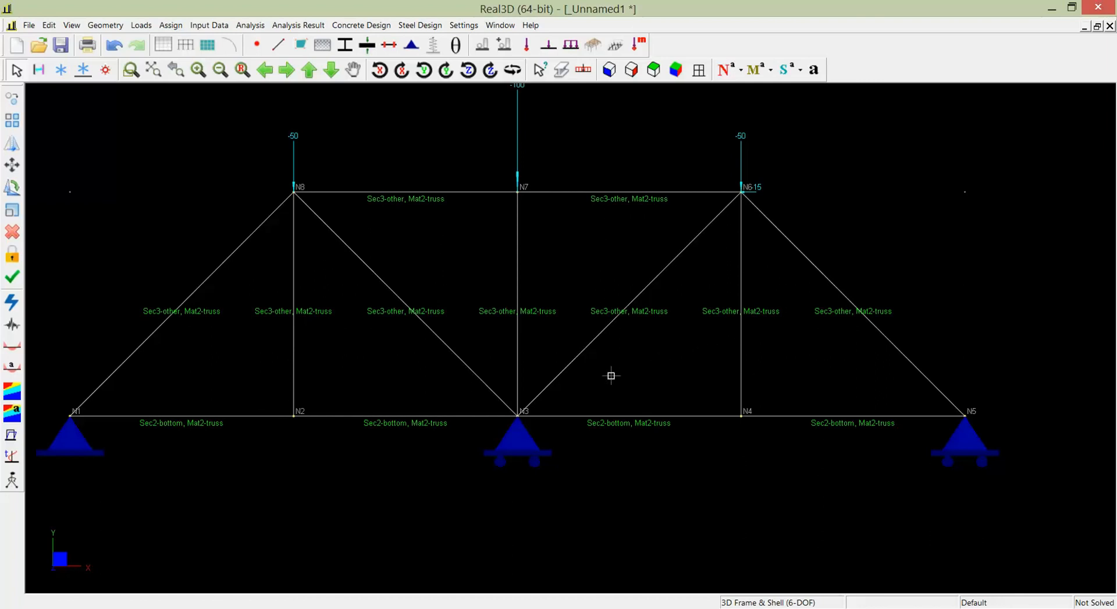
- Set the structural model to 2D Truss (X, Y) in the analysis options and run the static analysis
{"action": "left_click", "coordinate": [250, 25]}
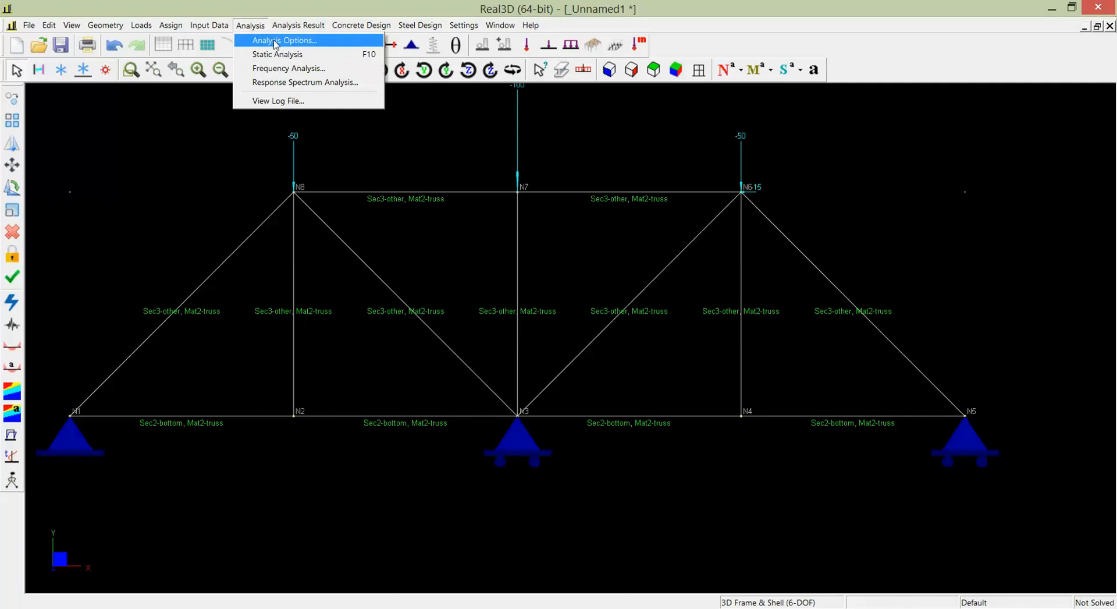
{"action": "left_click", "coordinate": [267, 41]}
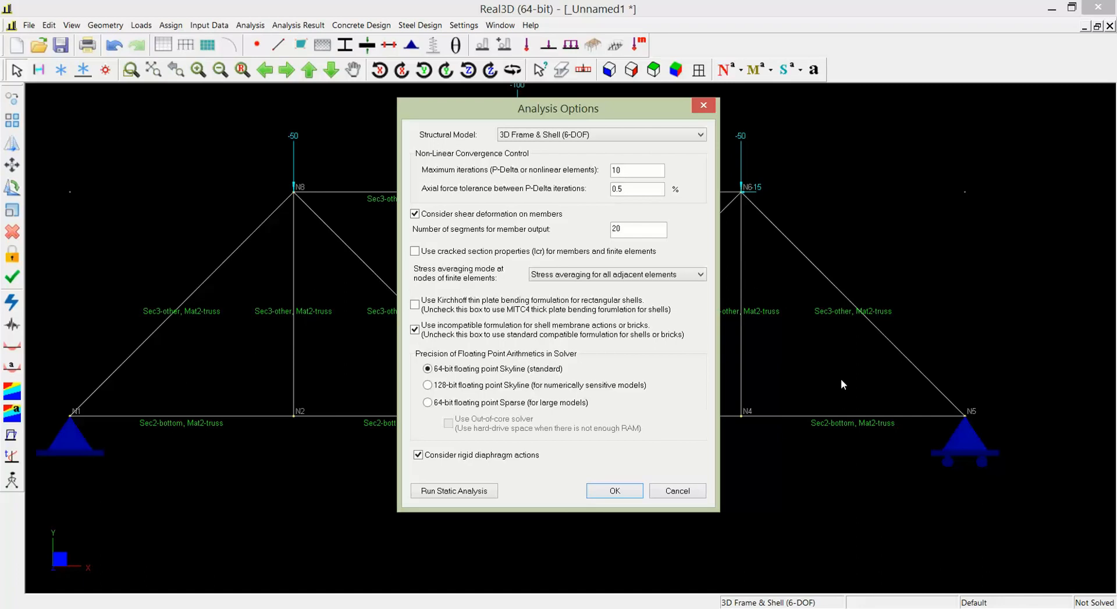
{"action": "left_click", "coordinate": [601, 137]}
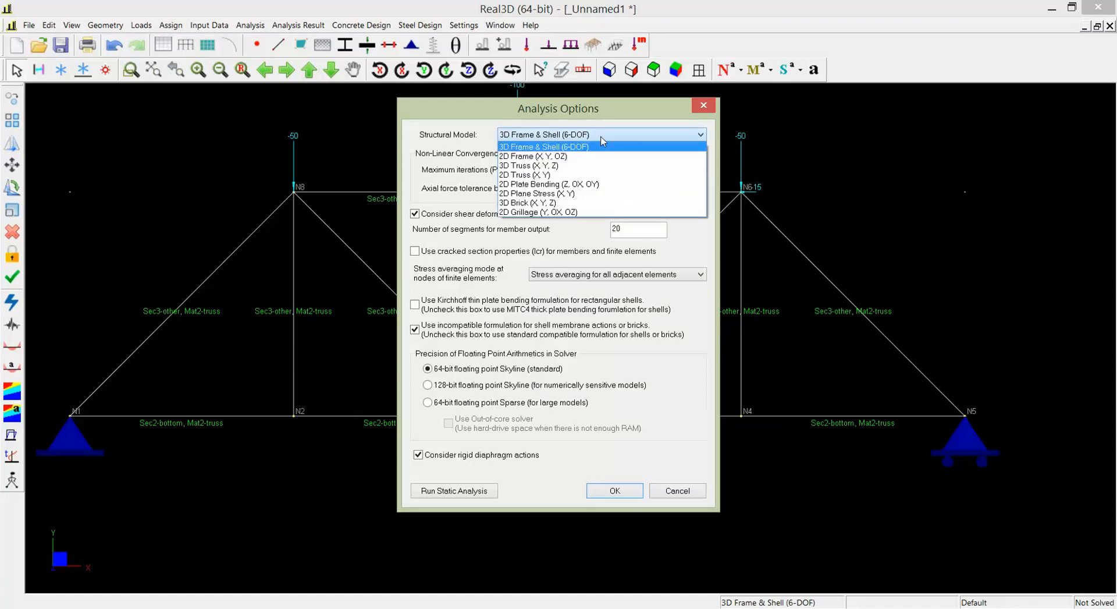
{"action": "left_click", "coordinate": [560, 175]}
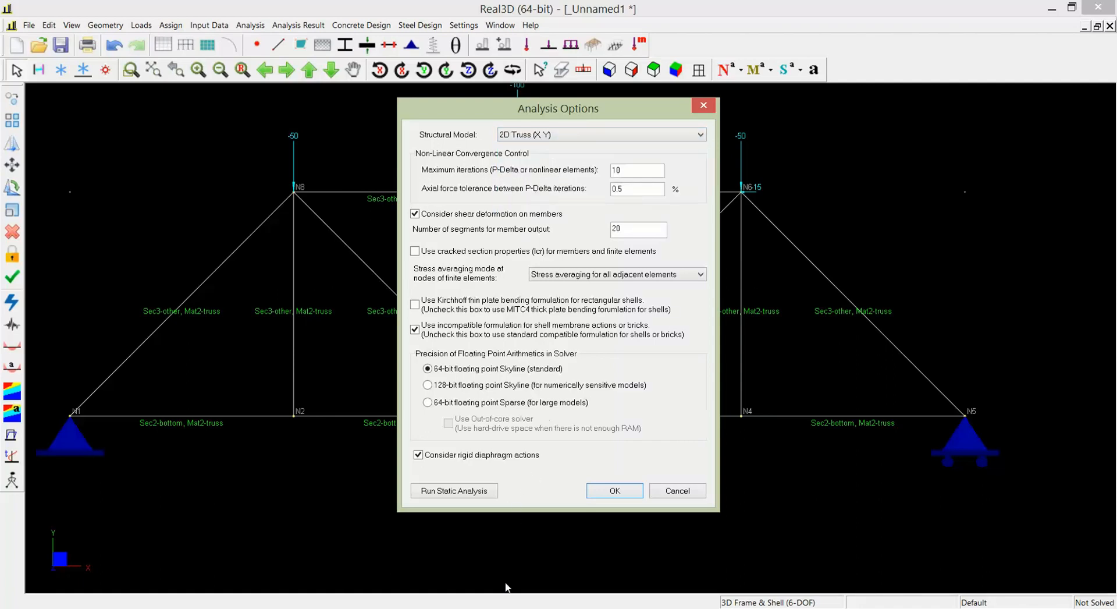
{"action": "left_click", "coordinate": [460, 492]}
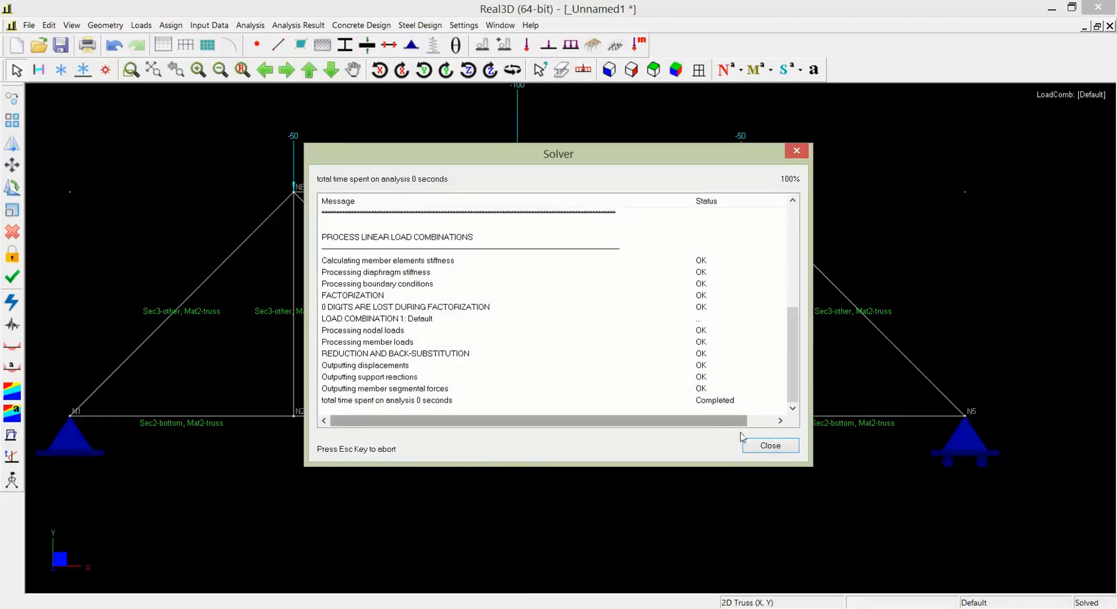
{"action": "left_click", "coordinate": [764, 445]}
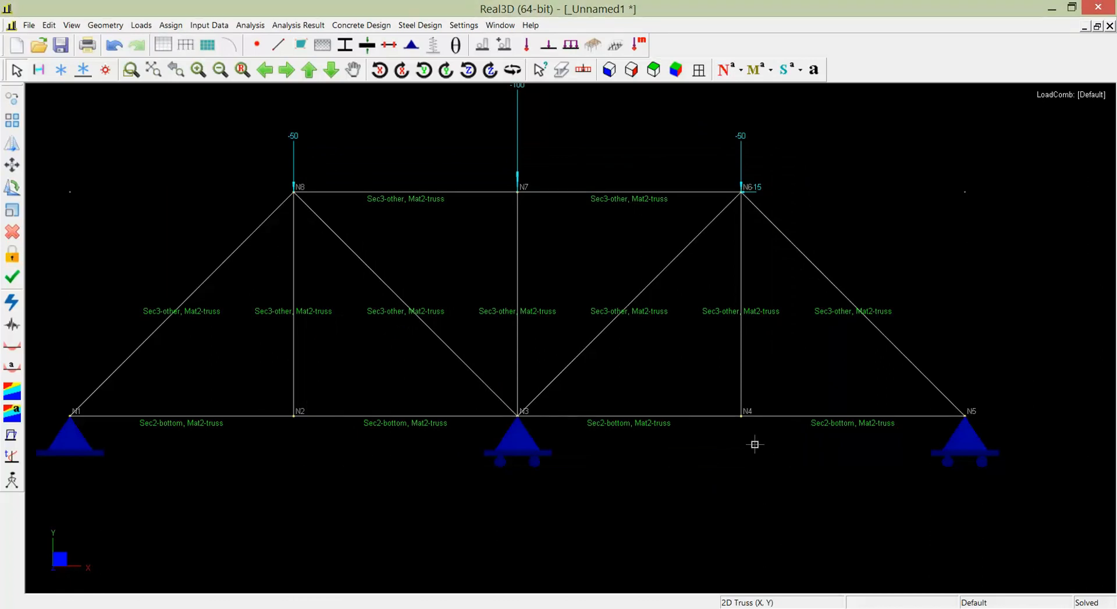
- Review the support reactions for the Default load combination and close the results table
{"action": "left_click", "coordinate": [298, 26]}
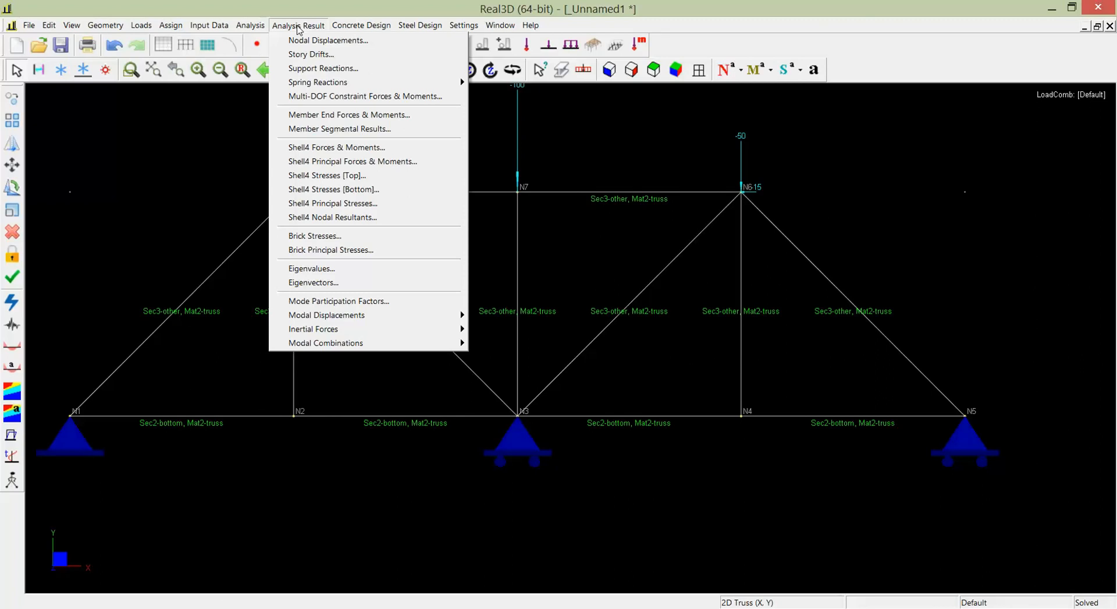
{"action": "left_click", "coordinate": [306, 70]}
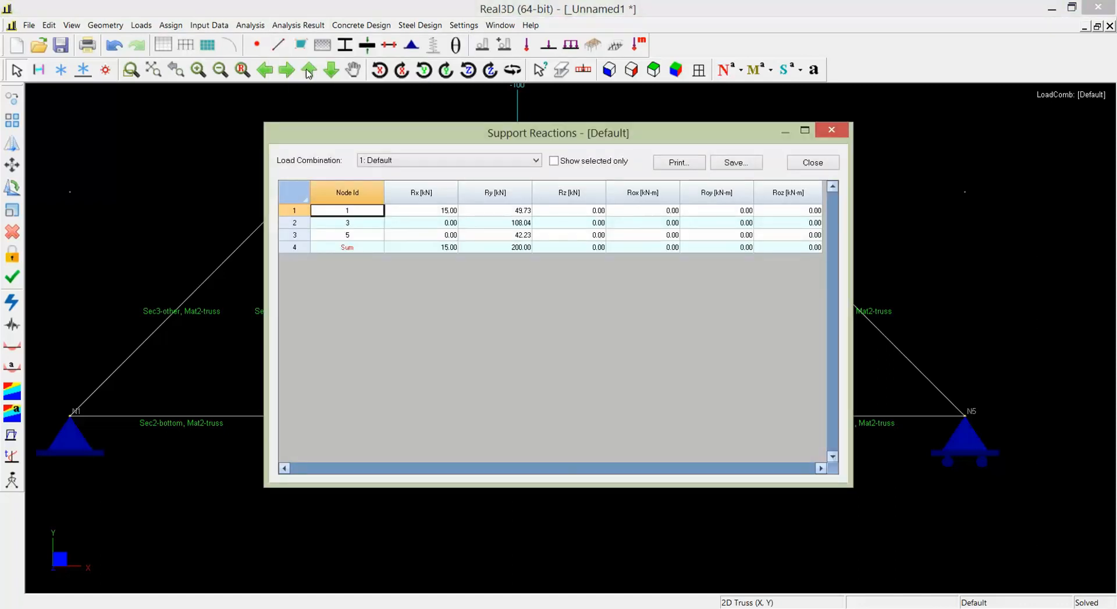
{"action": "left_click", "coordinate": [813, 162]}
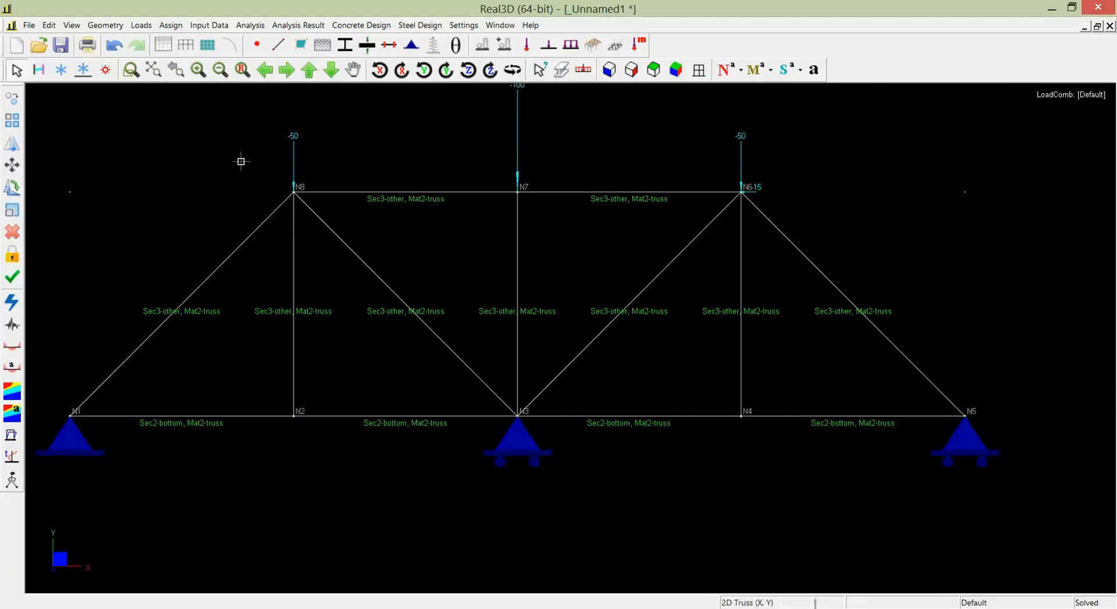
{"action": "left_click", "coordinate": [77, 27]}
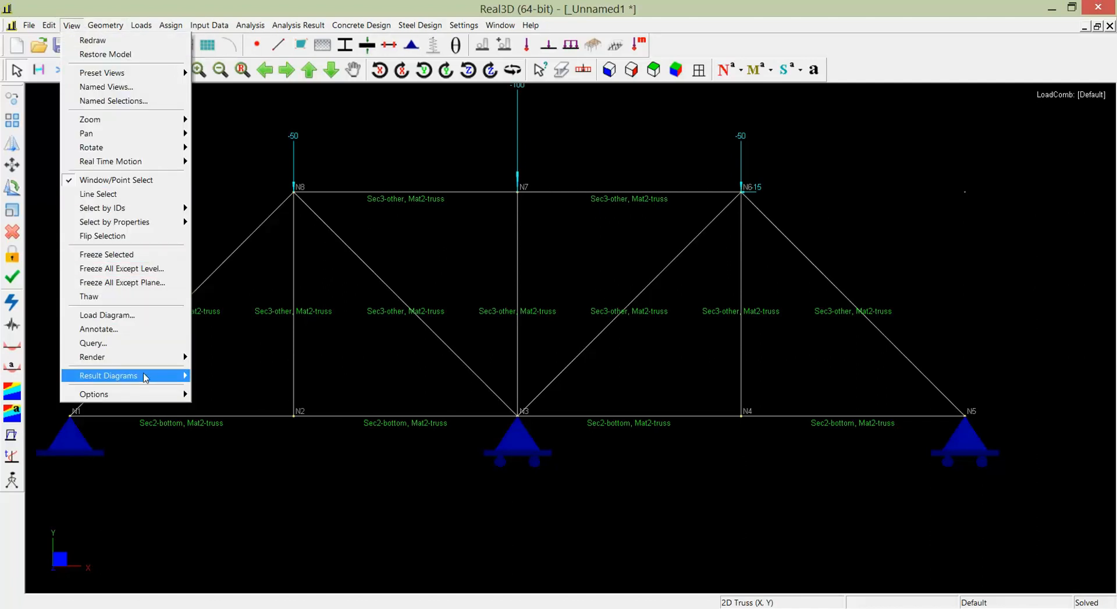
{"action": "mouse_move", "coordinate": [146, 378]}
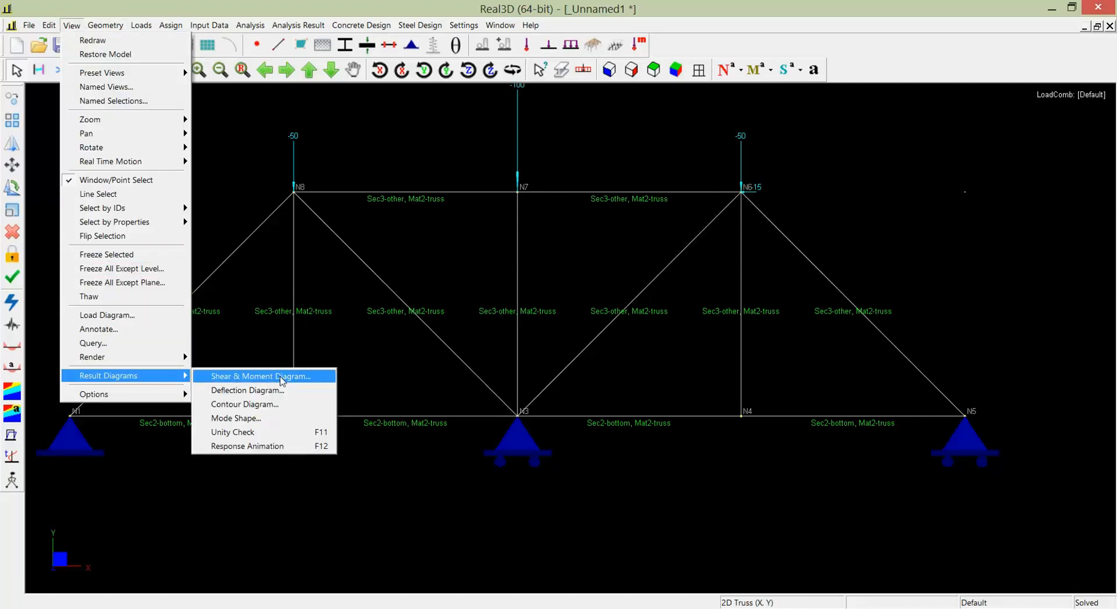
{"action": "left_click", "coordinate": [282, 377]}
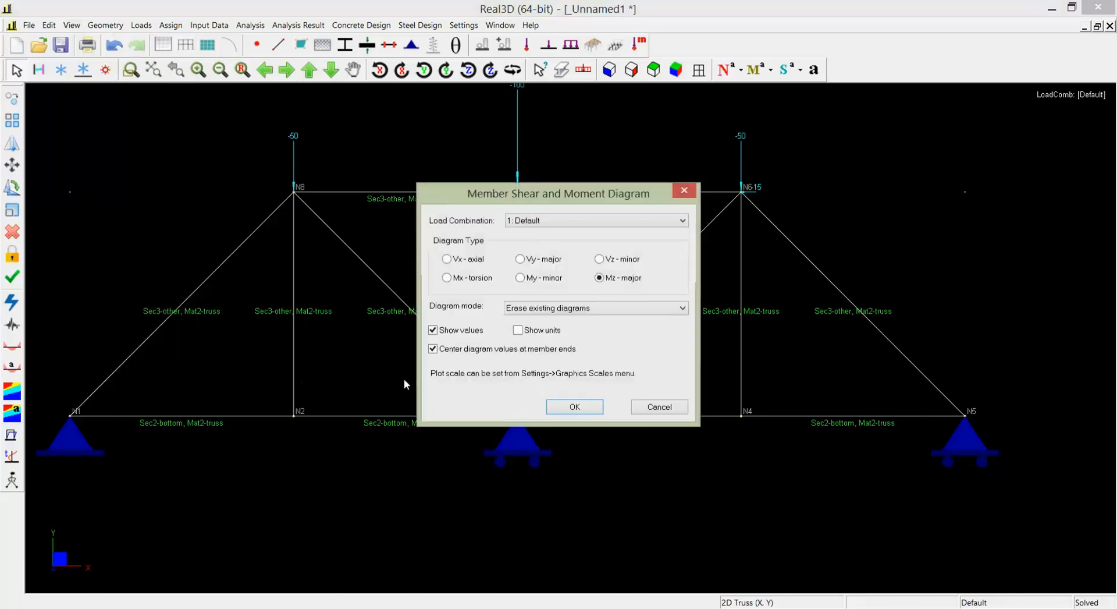
{"action": "left_click", "coordinate": [660, 409]}
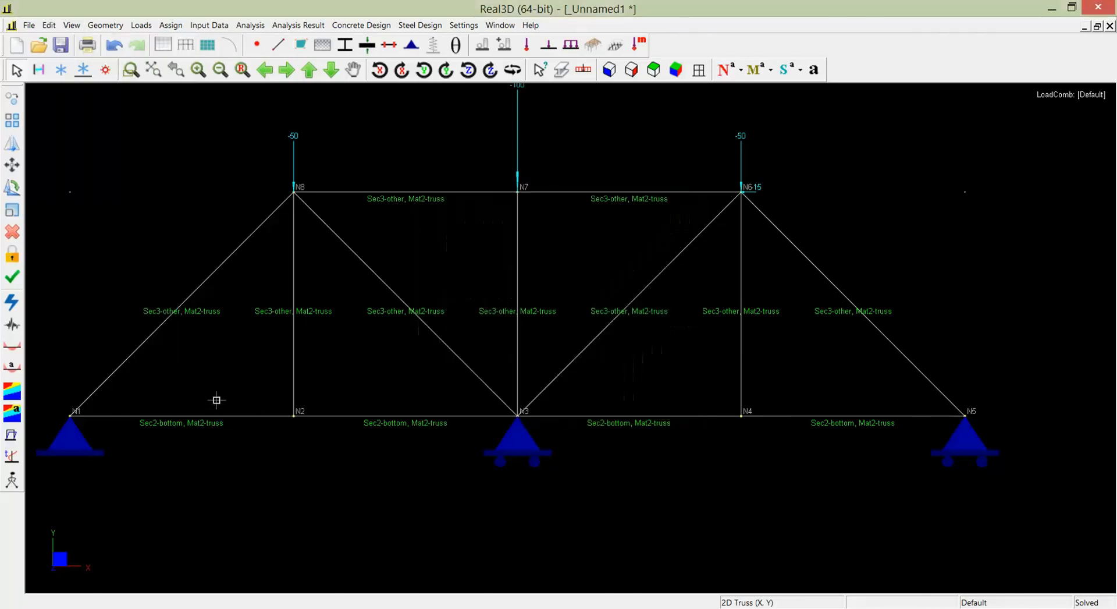
- Display the Vx axial force diagram on all members for the Default load combination
{"action": "left_click", "coordinate": [19, 372]}
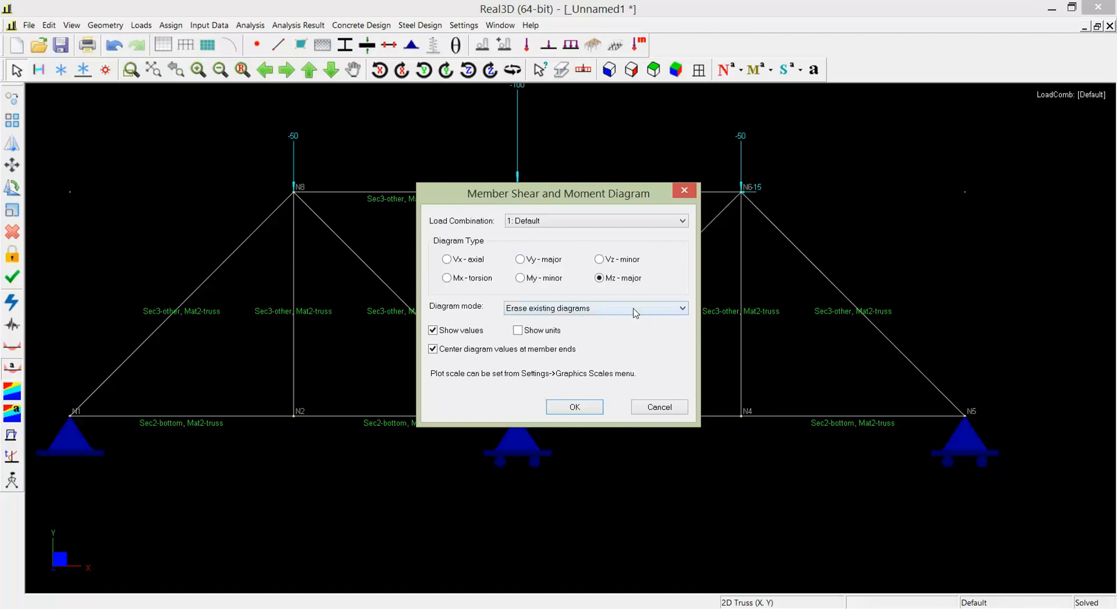
{"action": "left_click", "coordinate": [636, 313]}
{"action": "left_click", "coordinate": [597, 321]}
{"action": "left_click", "coordinate": [458, 264]}
{"action": "left_click", "coordinate": [588, 413]}
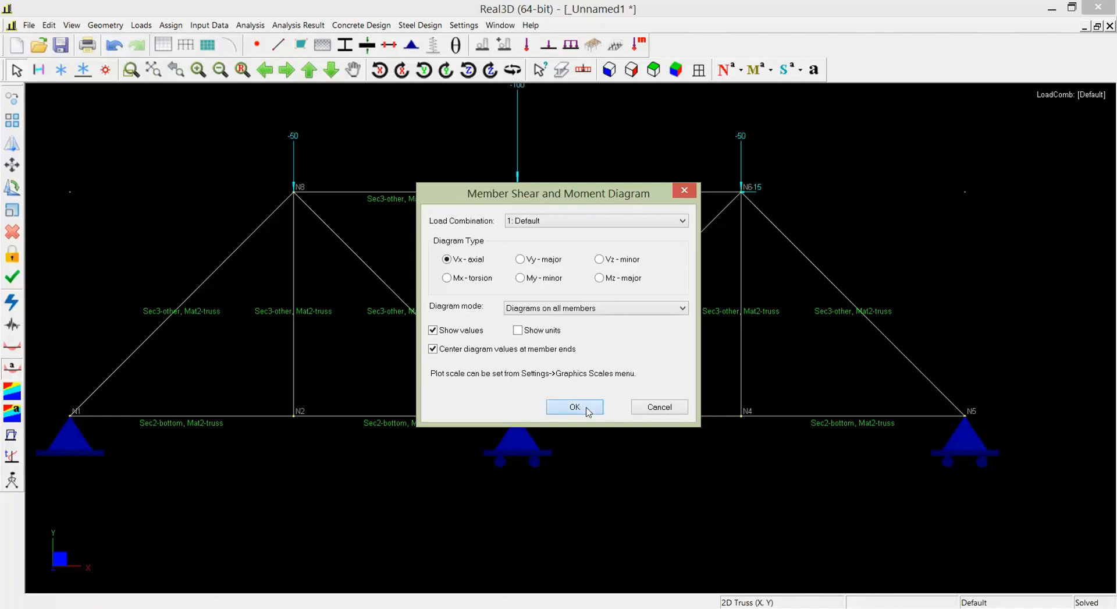